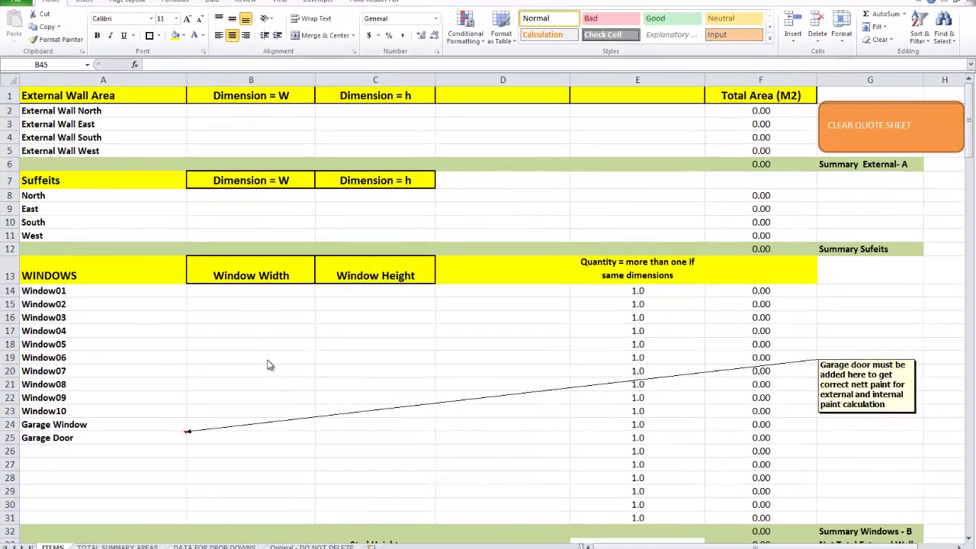
Review the ITEMS sheet, then select the external wall width and height cells B2:C5
{"action": "scroll", "coordinate": [268, 356], "scroll_direction": "down", "scroll_amount": 5}
{"action": "scroll", "coordinate": [268, 356], "scroll_direction": "up", "scroll_amount": 5}
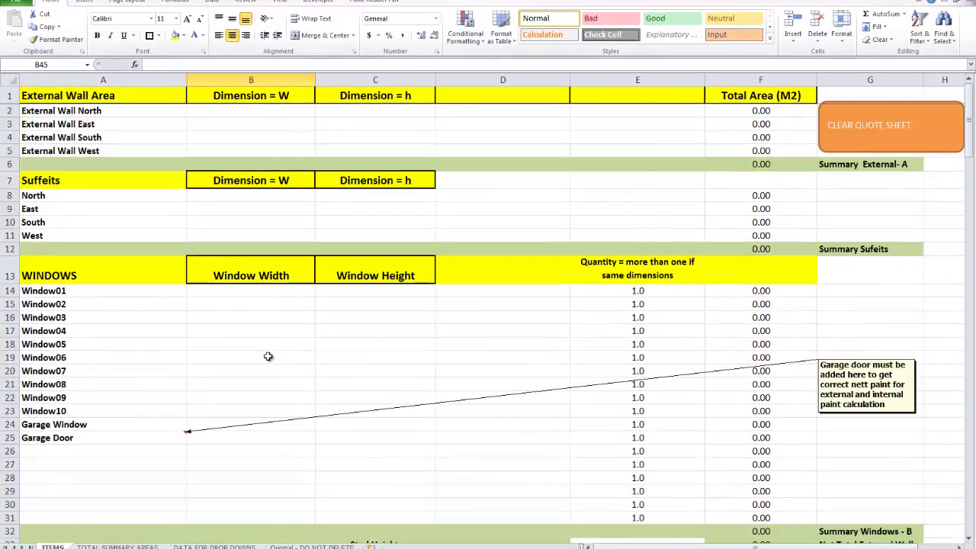
{"action": "scroll", "coordinate": [268, 356], "scroll_direction": "down", "scroll_amount": 20}
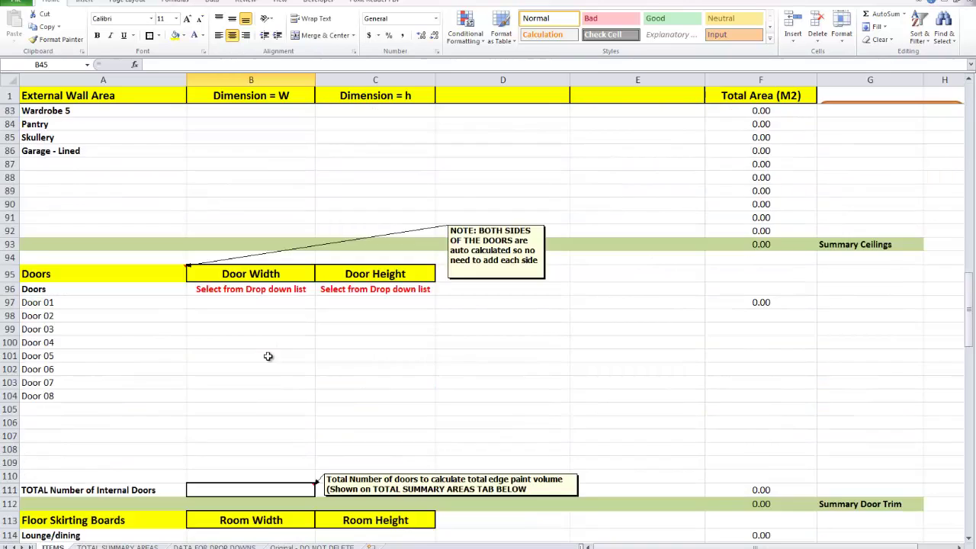
{"action": "scroll", "coordinate": [268, 356], "scroll_direction": "down", "scroll_amount": 5}
{"action": "scroll", "coordinate": [268, 356], "scroll_direction": "down", "scroll_amount": 19}
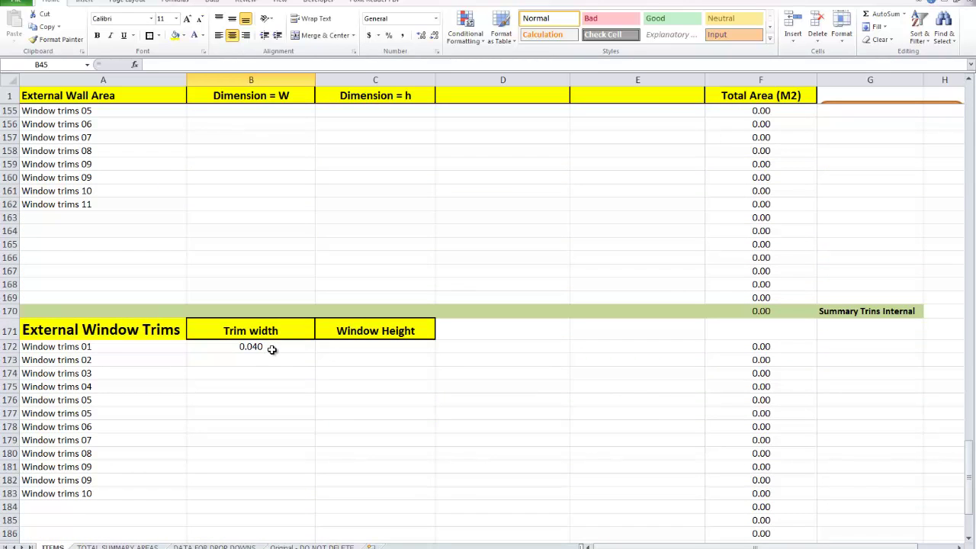
{"action": "scroll", "coordinate": [272, 349], "scroll_direction": "down", "scroll_amount": 8}
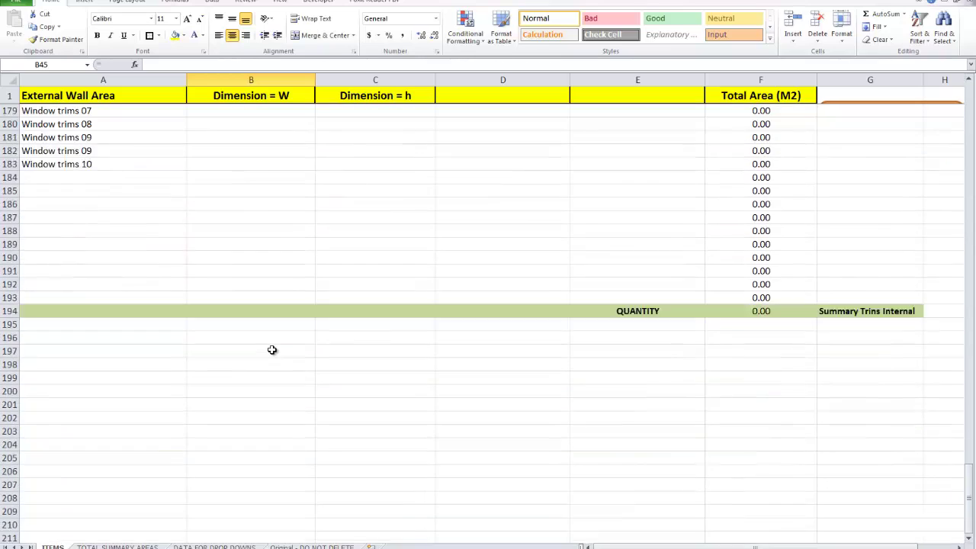
{"action": "scroll", "coordinate": [272, 349], "scroll_direction": "up", "scroll_amount": 20}
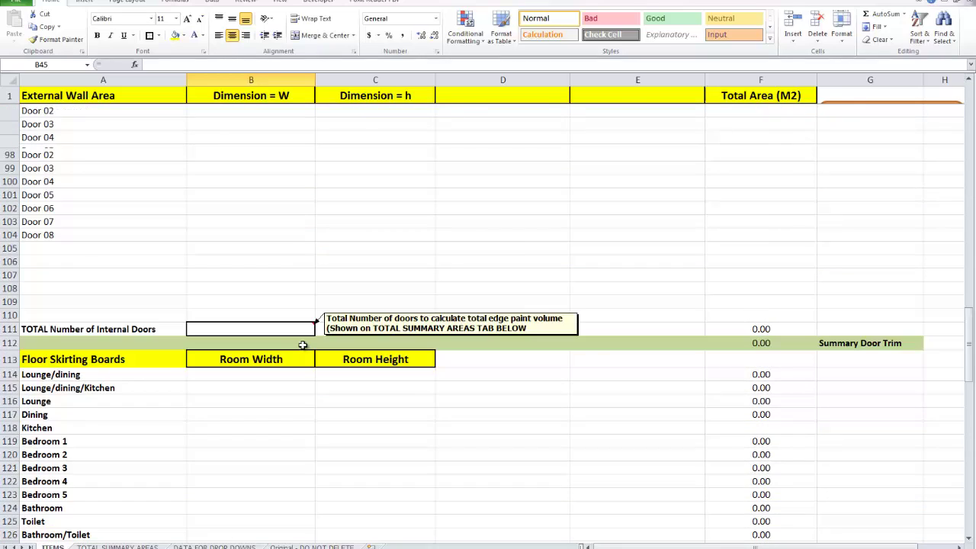
{"action": "scroll", "coordinate": [303, 345], "scroll_direction": "up", "scroll_amount": 14}
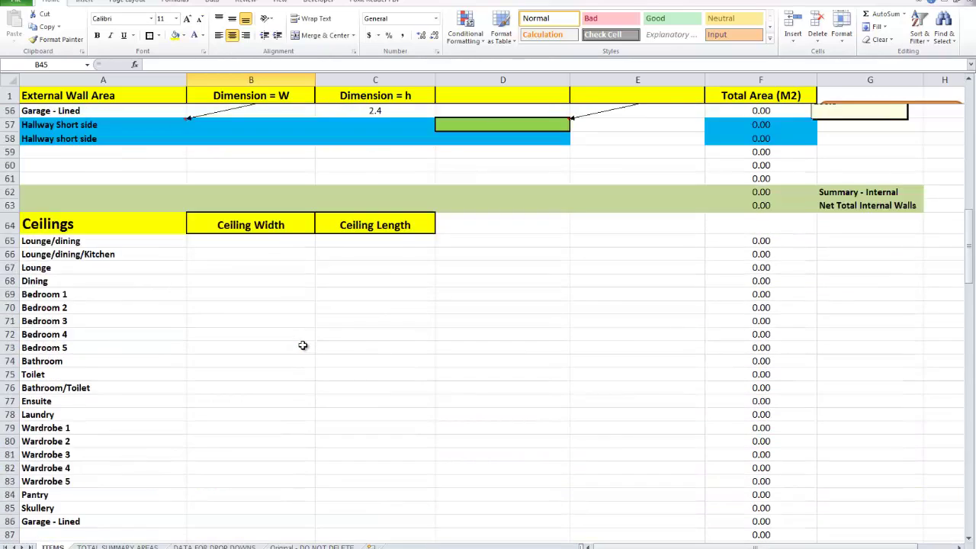
{"action": "scroll", "coordinate": [303, 345], "scroll_direction": "up", "scroll_amount": 18}
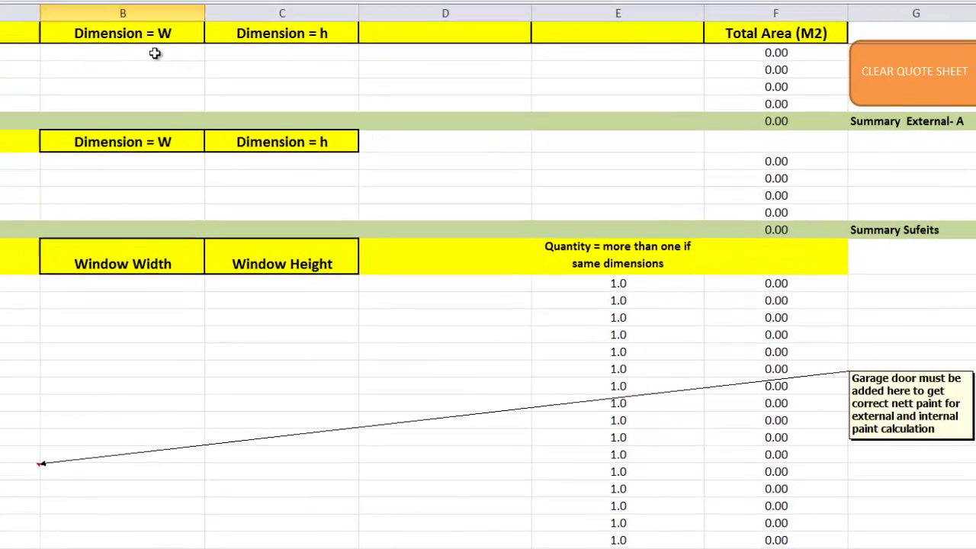
{"action": "left_click_drag", "start_coordinate": [154, 53], "coordinate": [236, 102]}
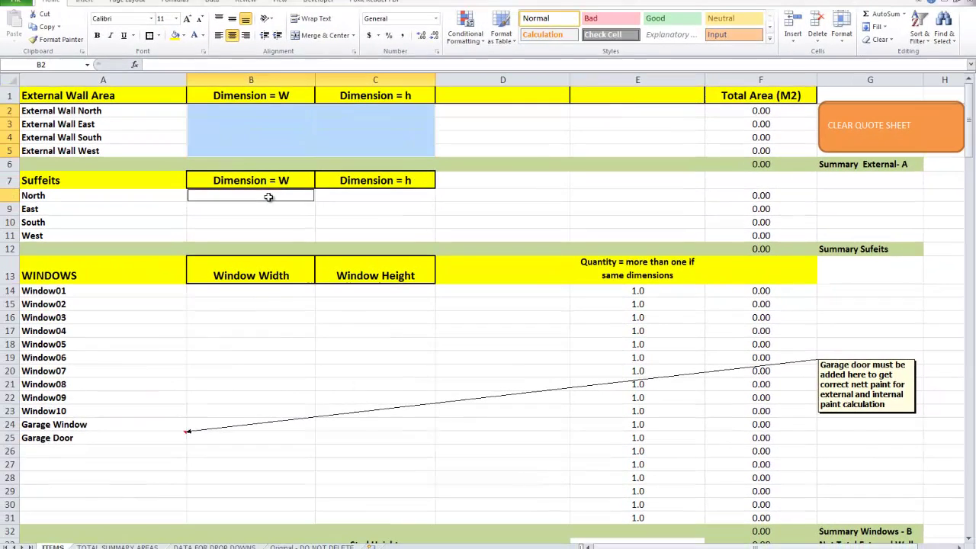
Add soffit sizes B8:C11, spare window rows A26:A31 and window sizes B14:C31 to the selection
{"action": "left_click_drag", "start_coordinate": [204, 179], "coordinate": [284, 218]}
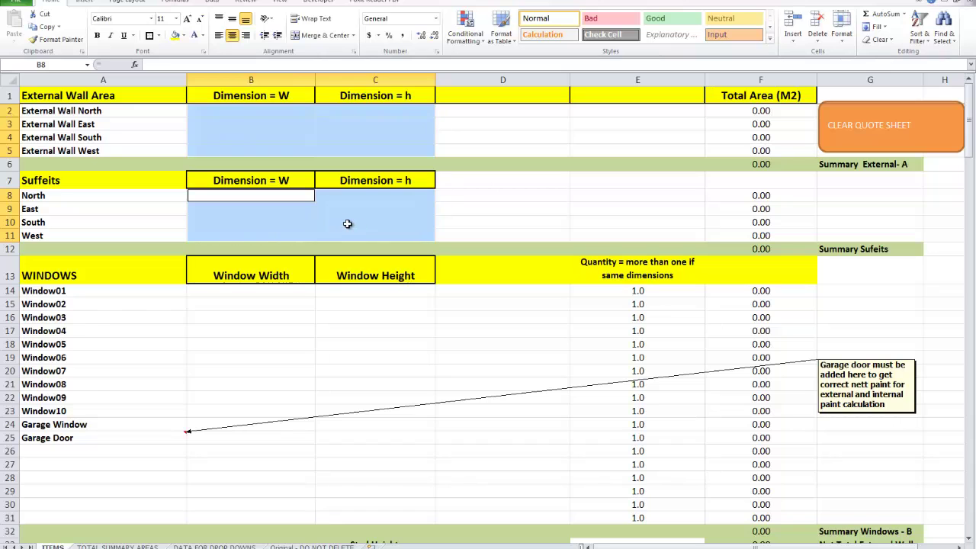
{"action": "scroll", "coordinate": [252, 233], "scroll_direction": "down", "scroll_amount": 2}
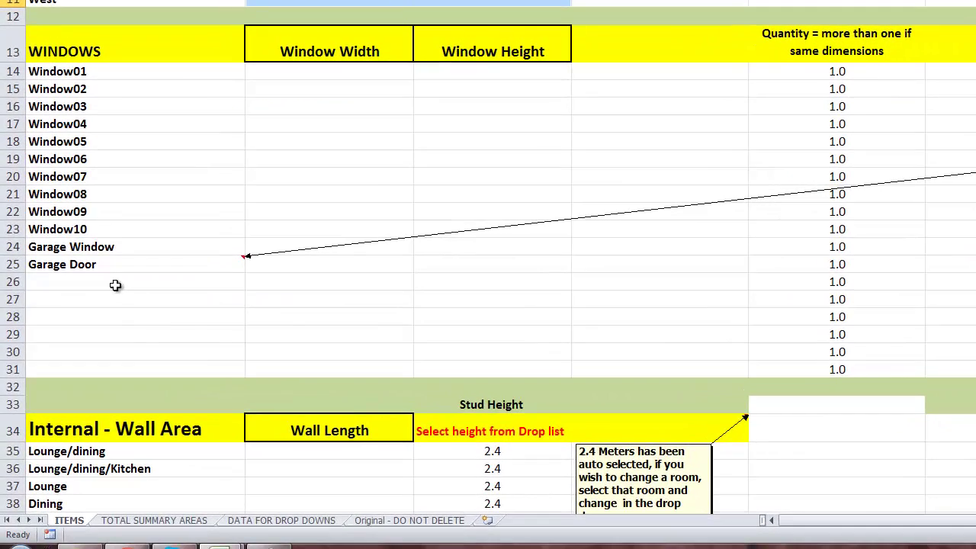
{"action": "left_click_drag", "start_coordinate": [88, 368], "coordinate": [99, 400]}
{"action": "left_click_drag", "start_coordinate": [129, 327], "coordinate": [146, 366]}
{"action": "left_click_drag", "start_coordinate": [311, 70], "coordinate": [487, 364]}
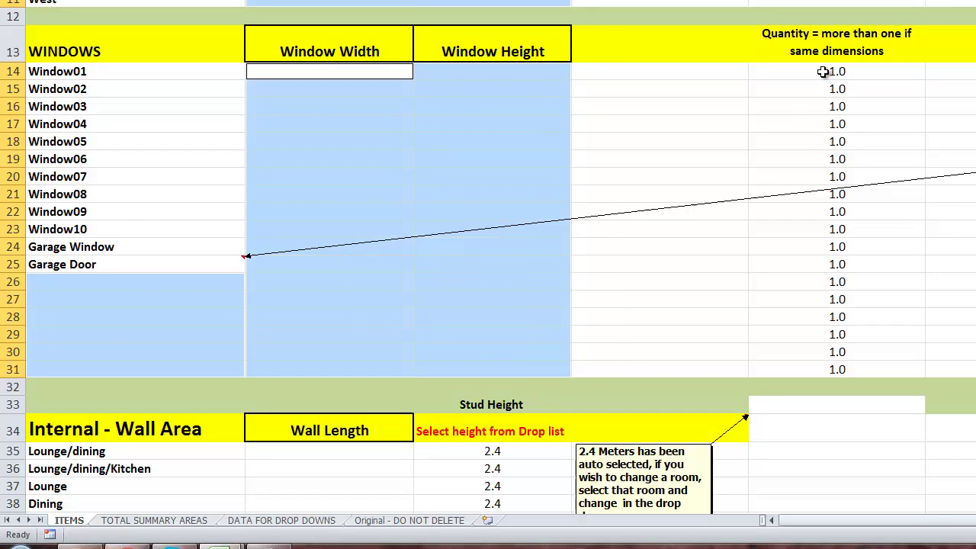
Add window quantities E14:E30 and internal wall lengths B35:C61 to the selection
{"action": "left_click_drag", "start_coordinate": [824, 72], "coordinate": [835, 347]}
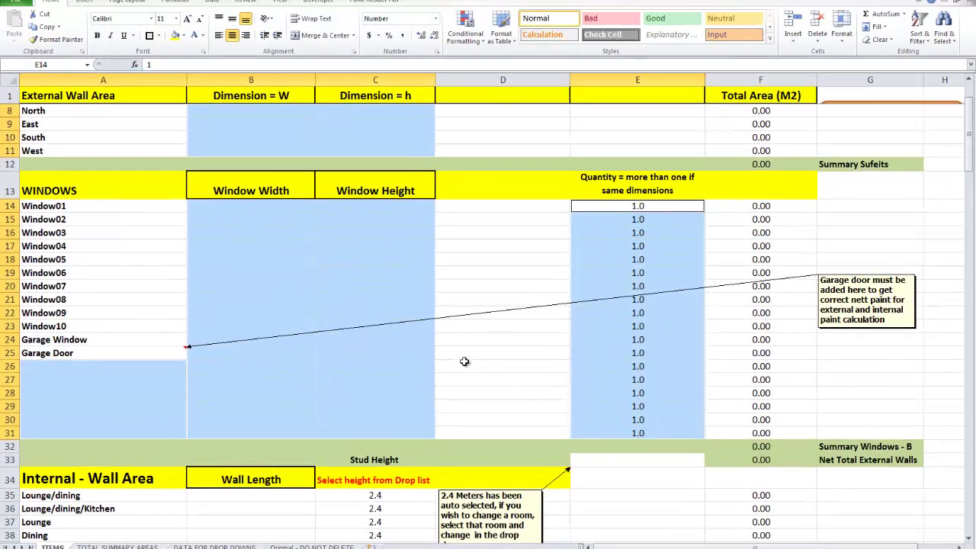
{"action": "scroll", "coordinate": [585, 278], "scroll_direction": "down", "scroll_amount": 4}
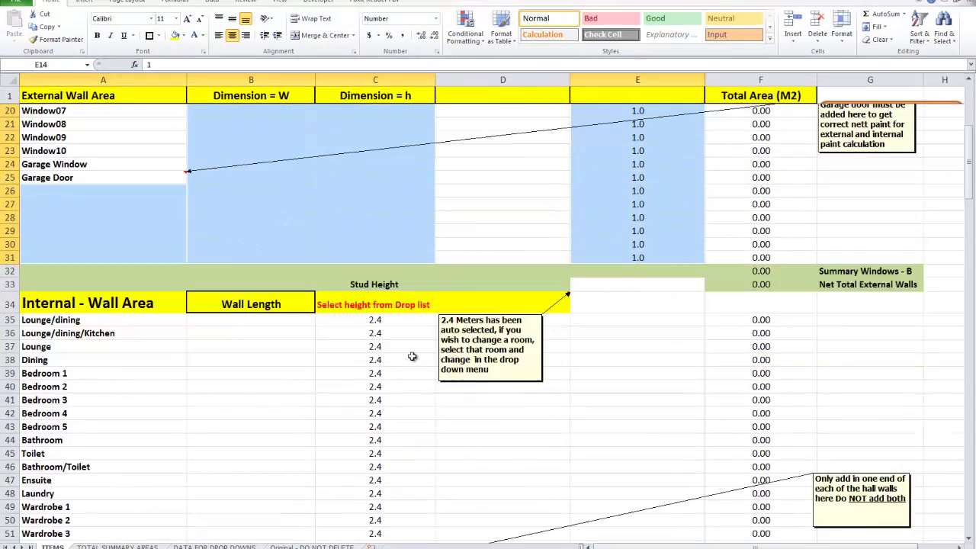
{"action": "scroll", "coordinate": [318, 334], "scroll_direction": "down", "scroll_amount": 3}
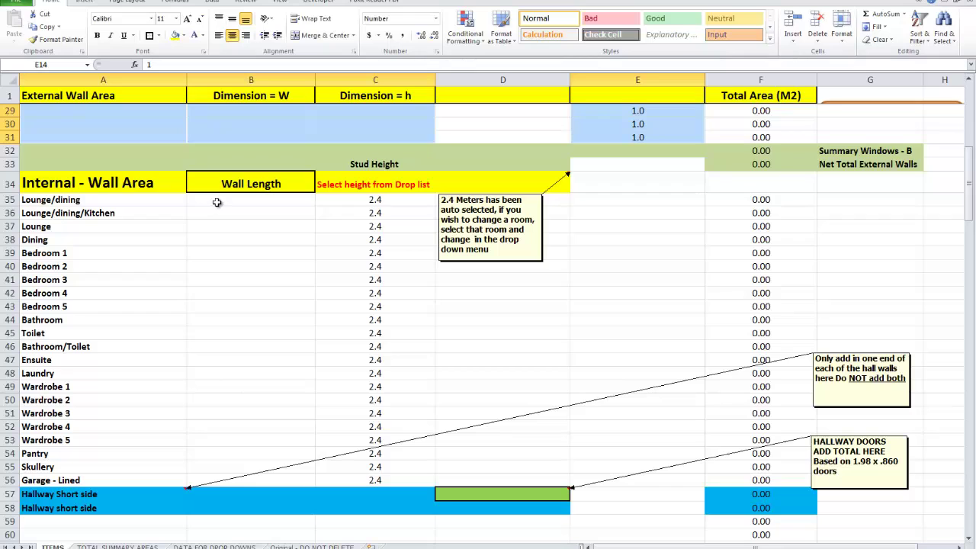
{"action": "left_click_drag", "start_coordinate": [217, 202], "coordinate": [381, 458]}
Add the extra-room drop-down cells A59:A61 and hallway doors total D57 to the selection
{"action": "left_click", "coordinate": [43, 436]}
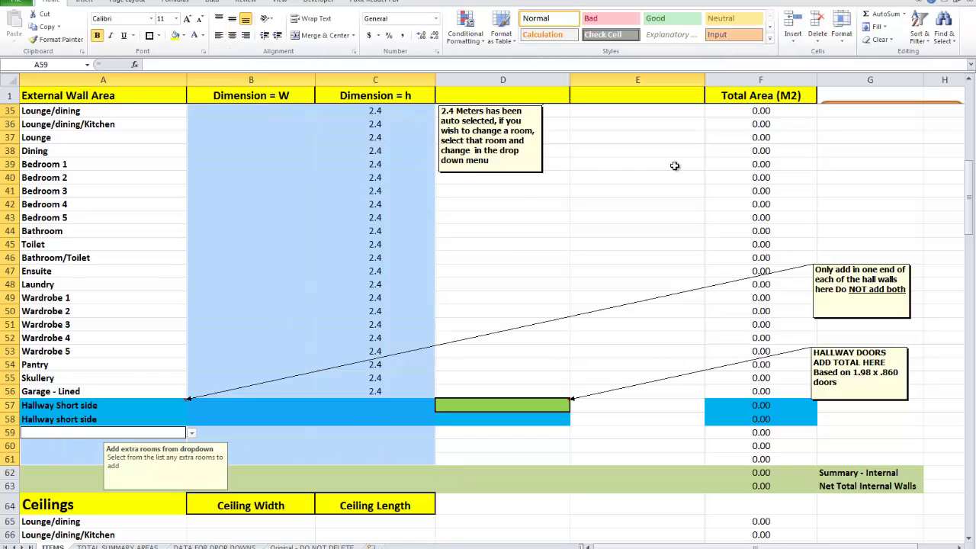
{"action": "scroll", "coordinate": [675, 163], "scroll_direction": "up", "scroll_amount": 3}
{"action": "scroll", "coordinate": [650, 183], "scroll_direction": "down", "scroll_amount": 2}
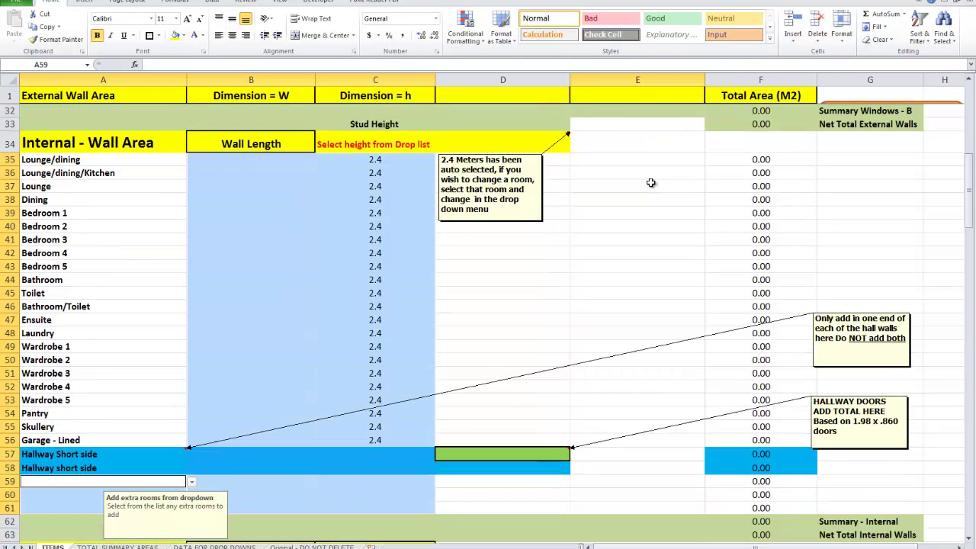
{"action": "scroll", "coordinate": [650, 183], "scroll_direction": "down", "scroll_amount": 2}
{"action": "left_click", "coordinate": [494, 366]}
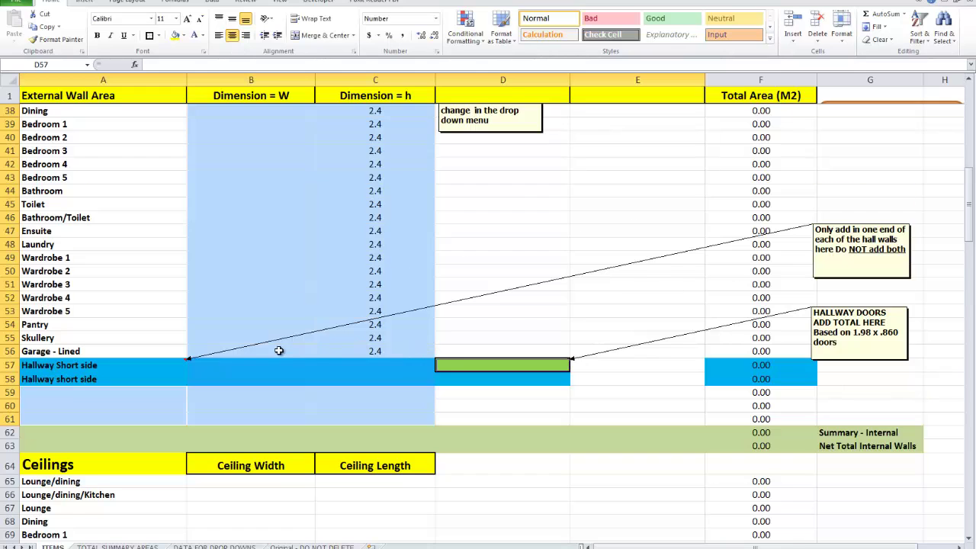
{"action": "scroll", "coordinate": [275, 349], "scroll_direction": "down", "scroll_amount": 5}
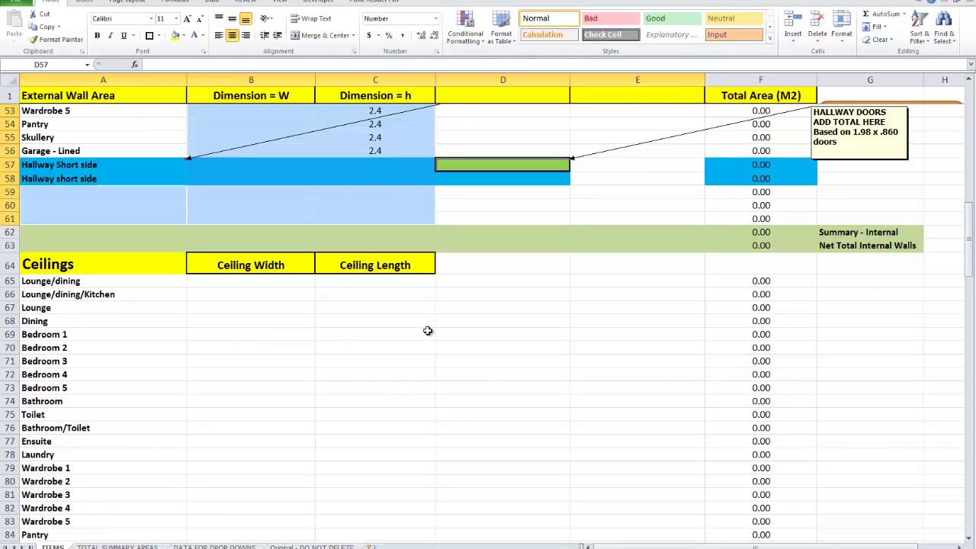
{"action": "scroll", "coordinate": [429, 330], "scroll_direction": "up", "scroll_amount": 2}
{"action": "scroll", "coordinate": [355, 276], "scroll_direction": "down", "scroll_amount": 3}
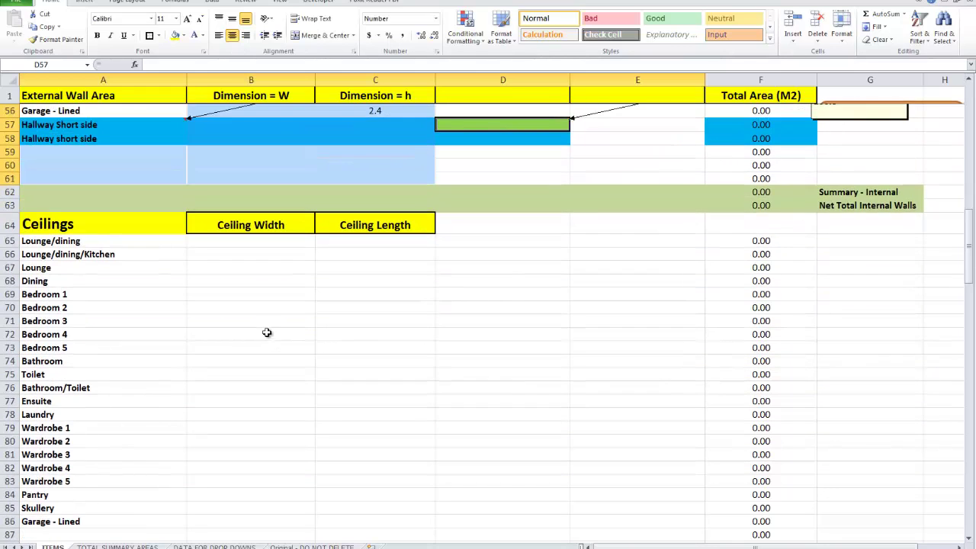
{"action": "scroll", "coordinate": [257, 313], "scroll_direction": "down", "scroll_amount": 2}
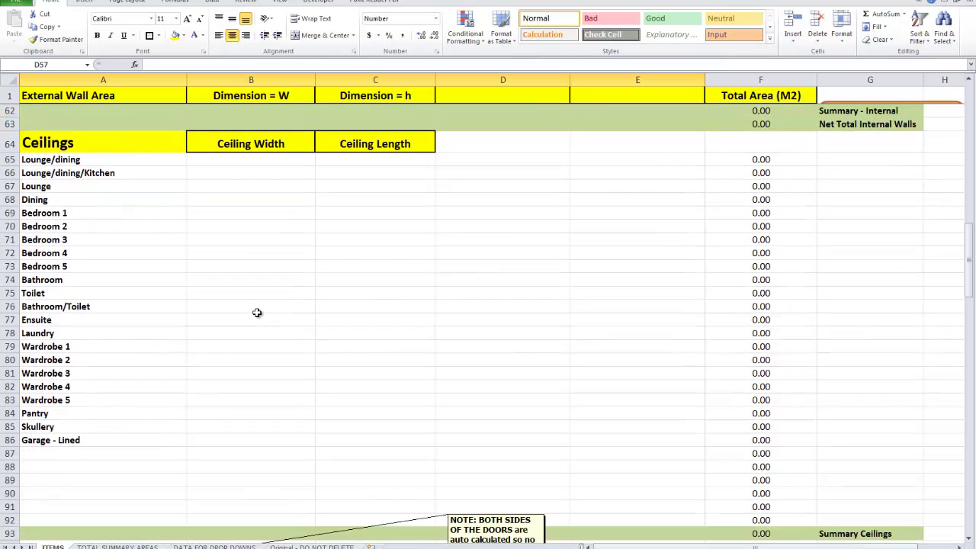
Add ceiling widths and lengths B65:C92 and spare ceiling rooms A87:A91 to the selection
{"action": "left_click", "coordinate": [237, 159]}
{"action": "left_click_drag", "start_coordinate": [237, 159], "coordinate": [393, 517]}
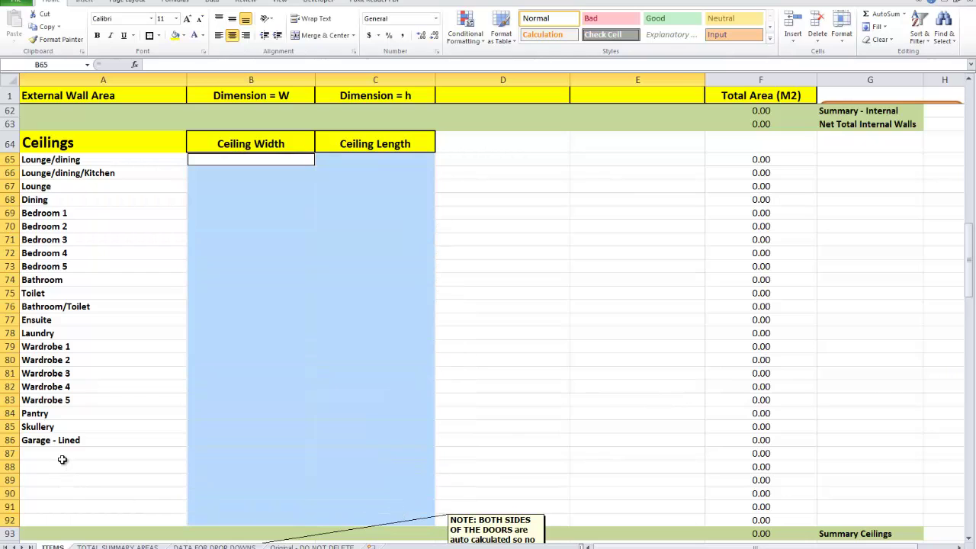
{"action": "left_click_drag", "start_coordinate": [63, 454], "coordinate": [72, 516]}
{"action": "scroll", "coordinate": [784, 280], "scroll_direction": "up", "scroll_amount": 3}
{"action": "scroll", "coordinate": [592, 331], "scroll_direction": "down", "scroll_amount": 2}
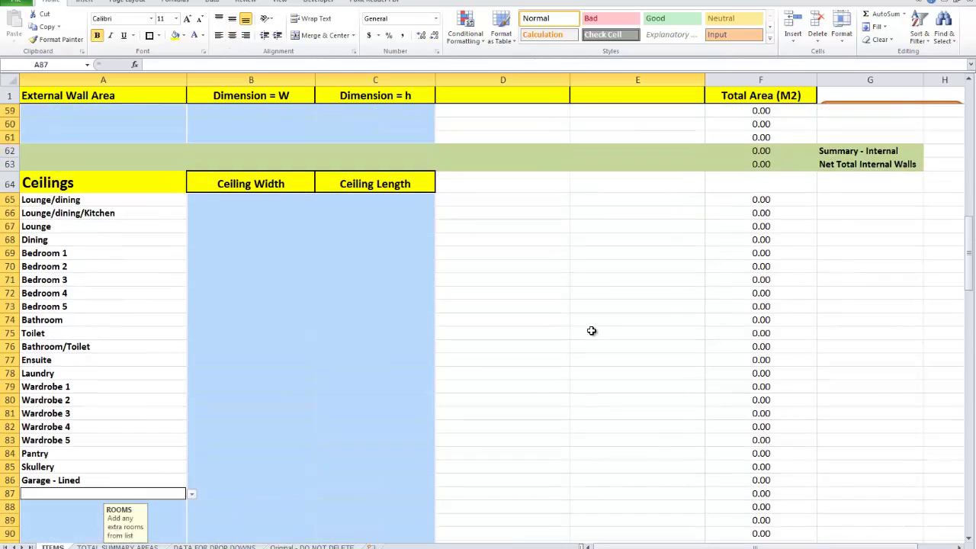
{"action": "scroll", "coordinate": [592, 330], "scroll_direction": "down", "scroll_amount": 11}
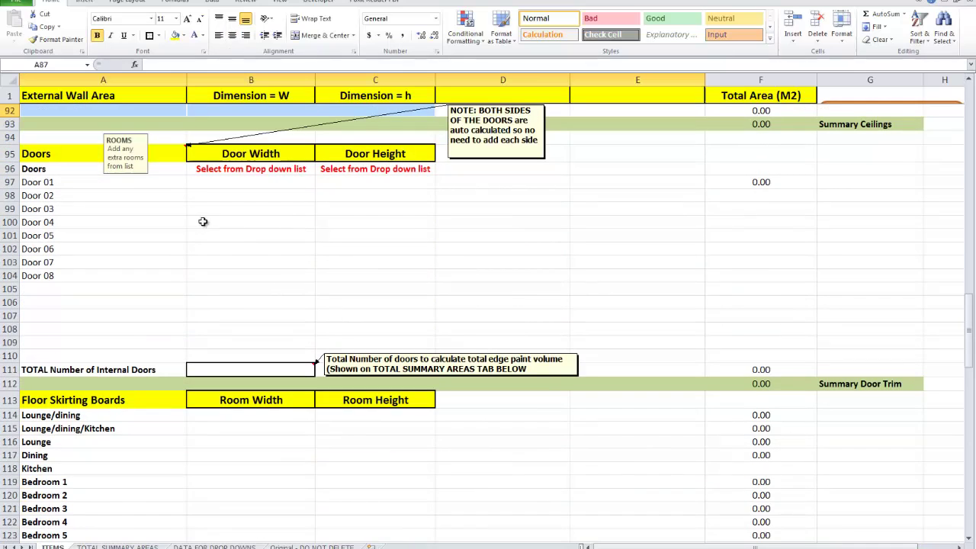
Add spare door rows A105:A110, door sizes B97:C110 and internal door count B111
{"action": "left_click_drag", "start_coordinate": [102, 288], "coordinate": [109, 350]}
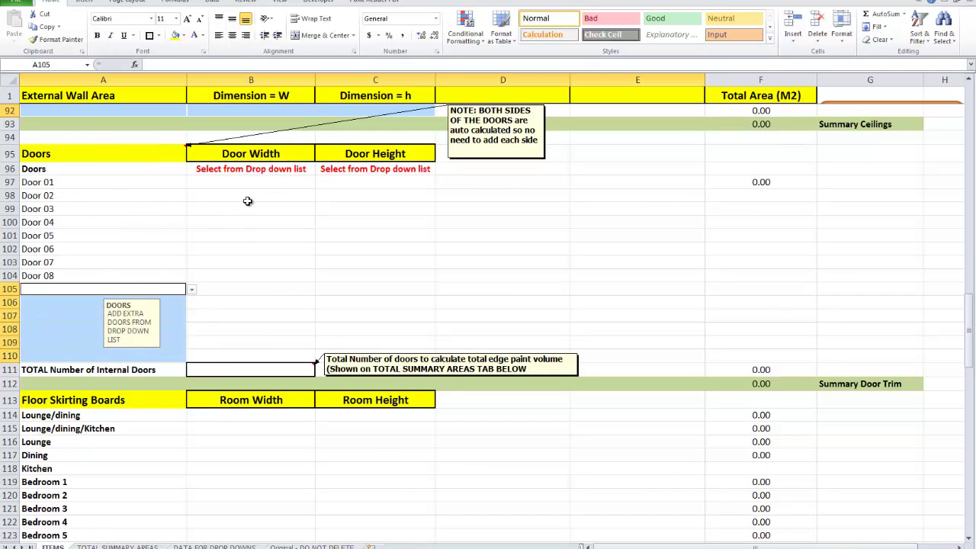
{"action": "left_click_drag", "start_coordinate": [256, 185], "coordinate": [363, 358]}
{"action": "left_click", "coordinate": [280, 370]}
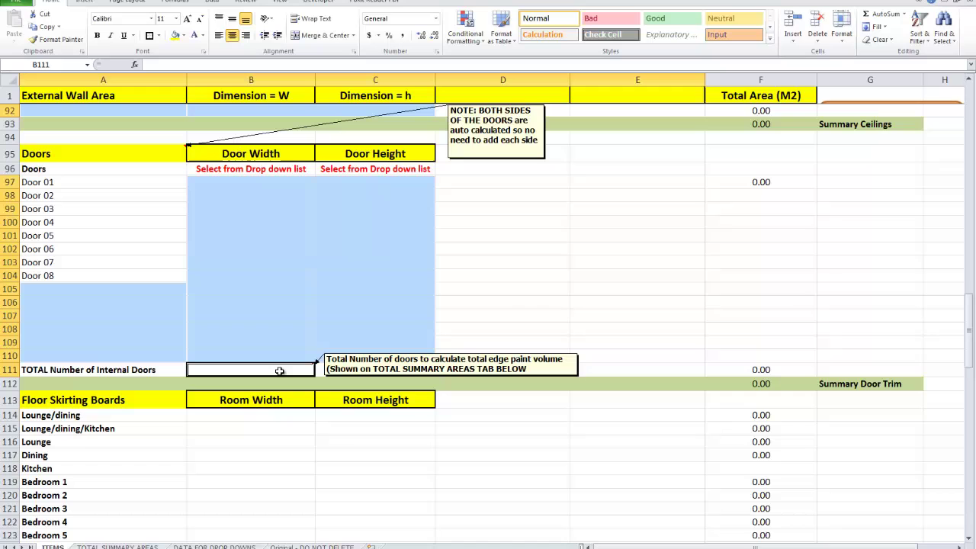
{"action": "scroll", "coordinate": [606, 267], "scroll_direction": "up", "scroll_amount": 2}
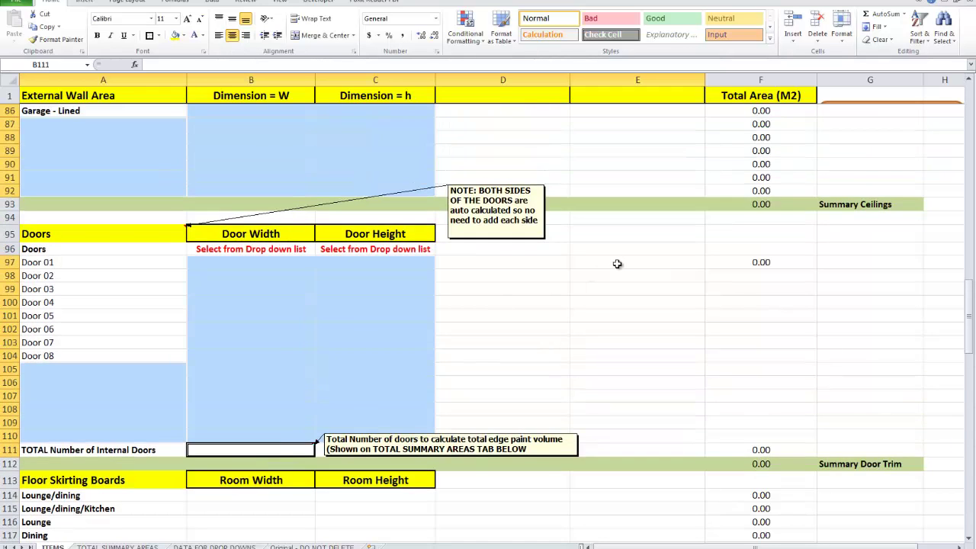
{"action": "scroll", "coordinate": [491, 271], "scroll_direction": "down", "scroll_amount": 8}
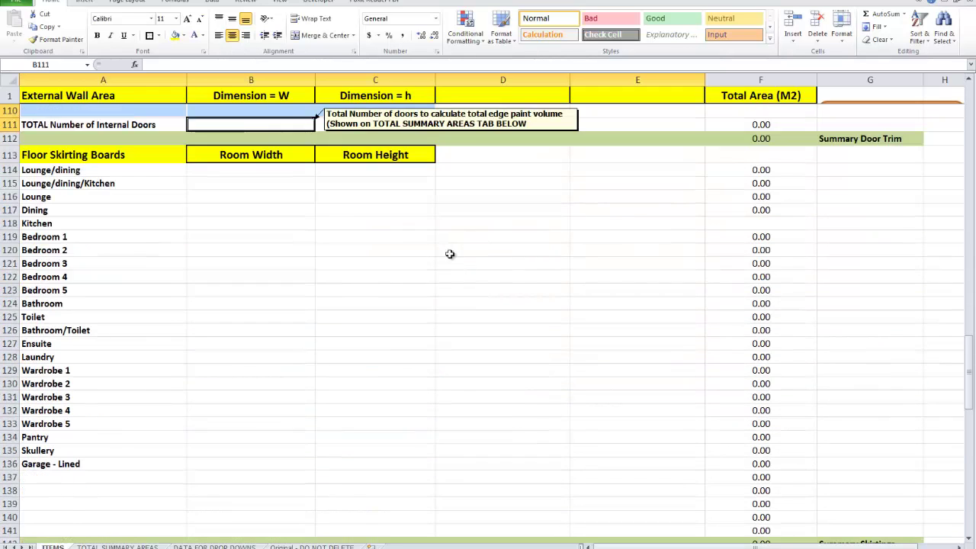
Add skirting board widths and heights, spare skirting rows A137:A141 and door count B145
{"action": "left_click", "coordinate": [215, 172], "text": "ctrl"}
{"action": "left_click_drag", "start_coordinate": [216, 172], "coordinate": [362, 529]}
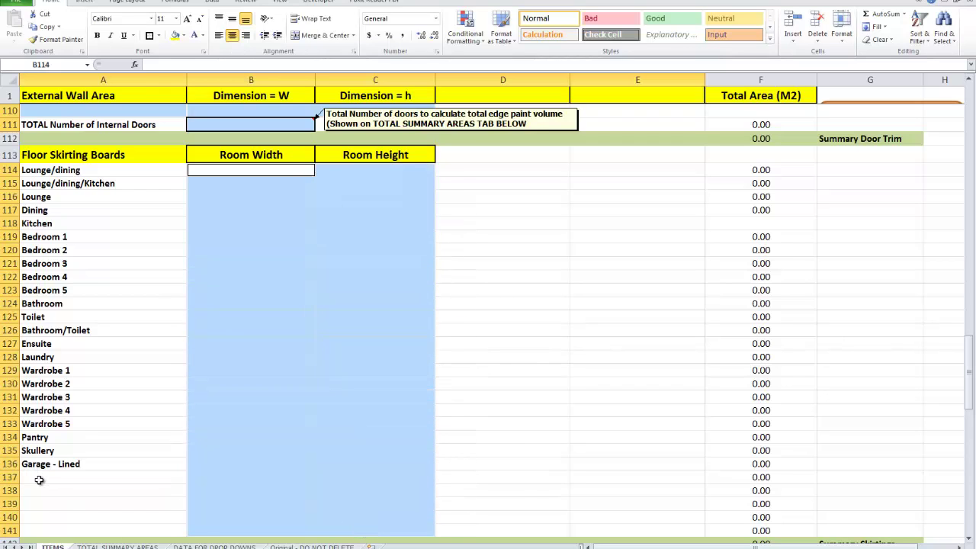
{"action": "left_click_drag", "start_coordinate": [39, 479], "coordinate": [44, 530]}
{"action": "scroll", "coordinate": [458, 356], "scroll_direction": "down", "scroll_amount": 1}
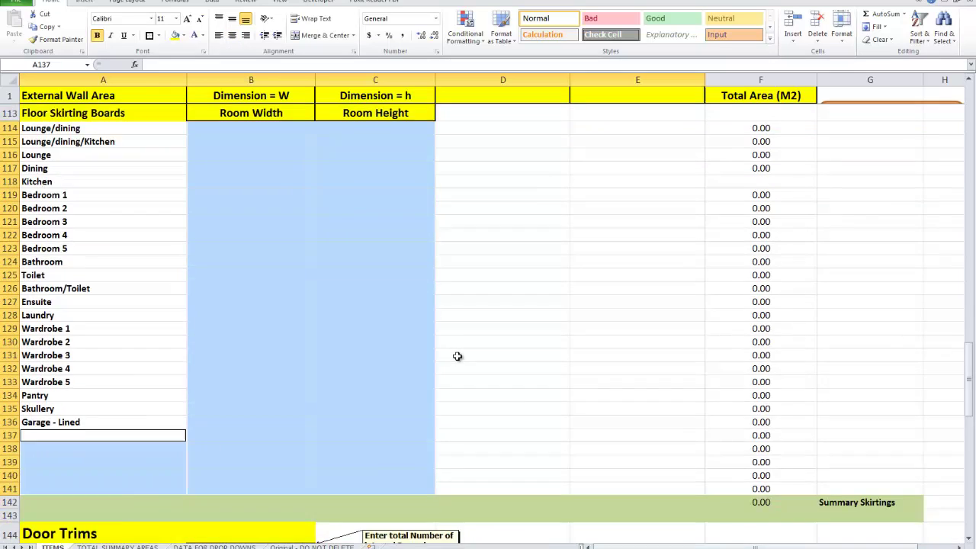
{"action": "scroll", "coordinate": [457, 356], "scroll_direction": "down", "scroll_amount": 6}
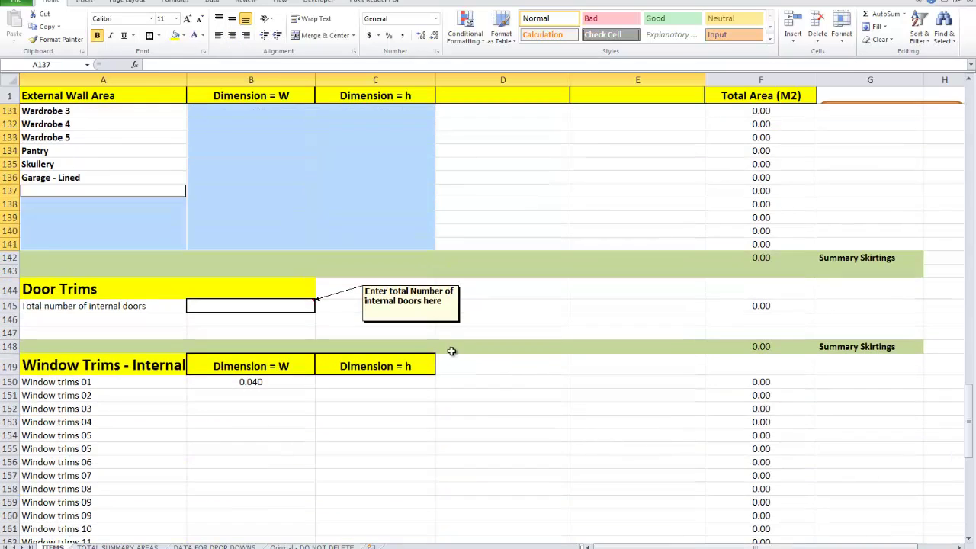
{"action": "left_click", "coordinate": [264, 307], "text": "ctrl"}
Add internal window trims B150:C169, A163:A169 and external window trims B172:C193, A184:A193
{"action": "scroll", "coordinate": [244, 312], "scroll_direction": "down", "scroll_amount": 4}
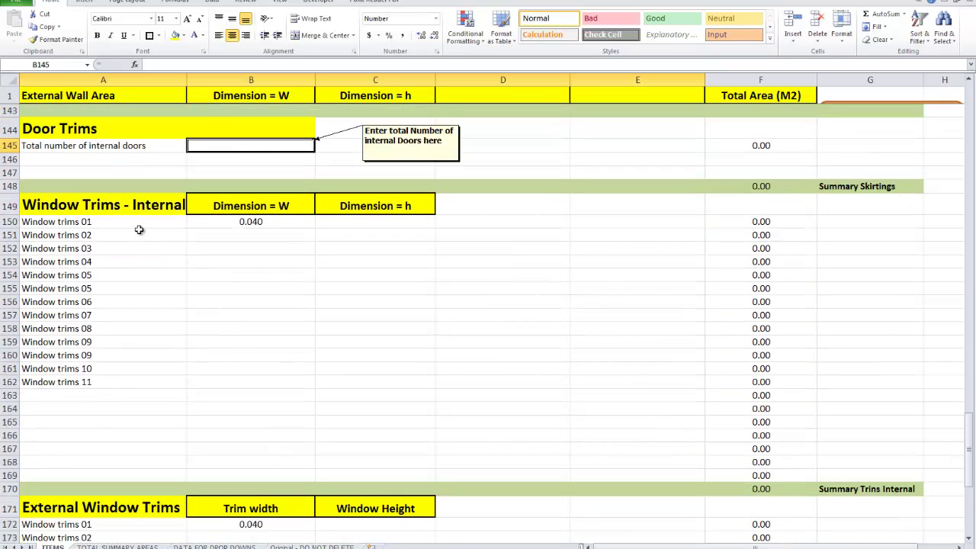
{"action": "left_click_drag", "start_coordinate": [215, 222], "coordinate": [362, 472]}
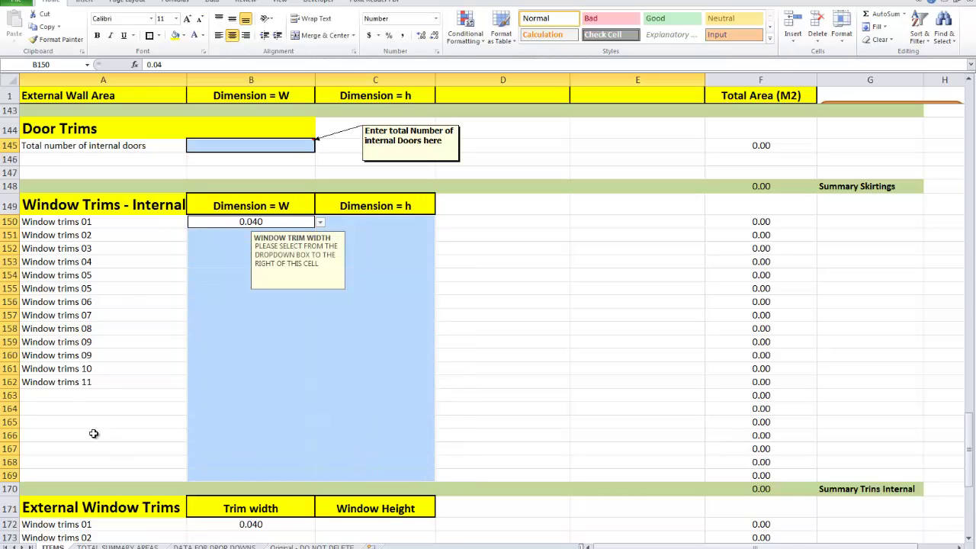
{"action": "left_click", "coordinate": [69, 392], "text": "ctrl"}
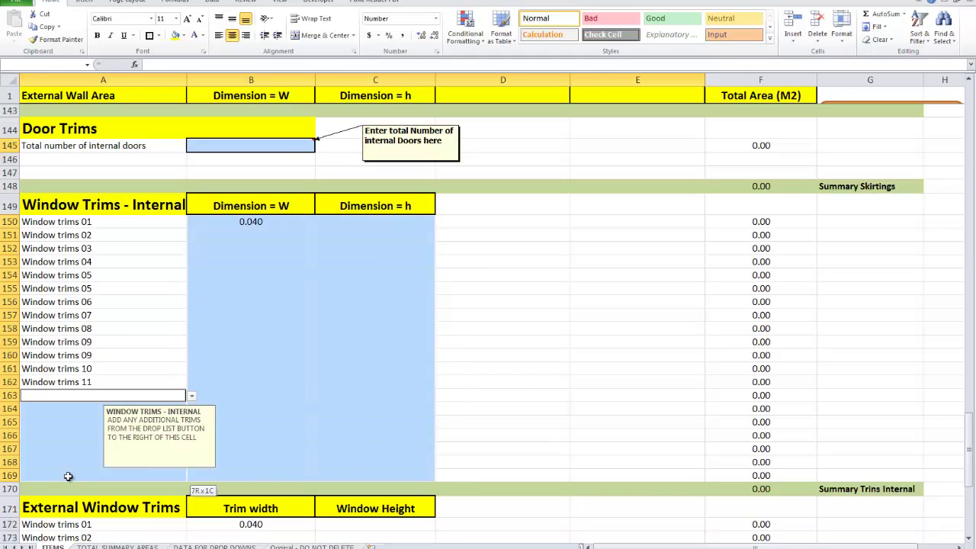
{"action": "scroll", "coordinate": [455, 352], "scroll_direction": "down", "scroll_amount": 4}
{"action": "scroll", "coordinate": [455, 351], "scroll_direction": "down", "scroll_amount": 3}
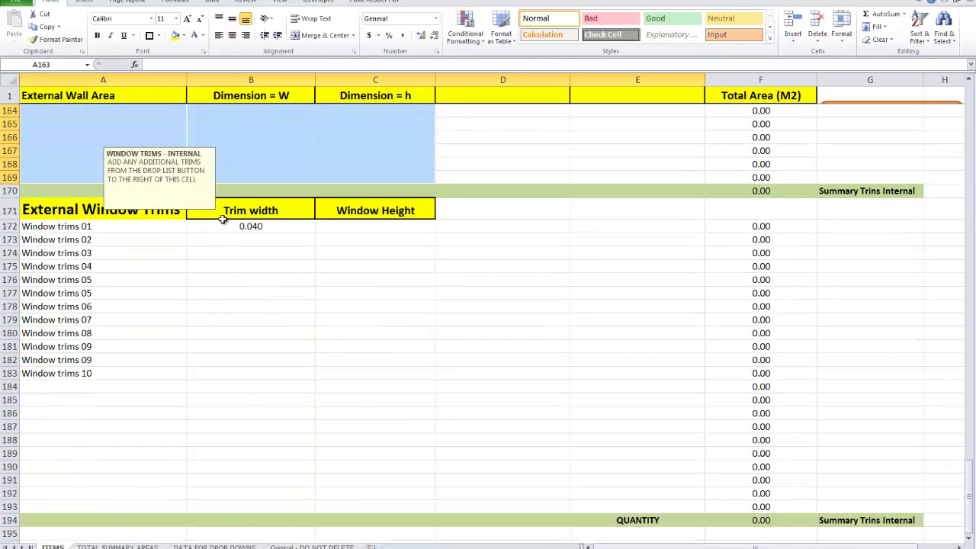
{"action": "left_click_drag", "start_coordinate": [233, 229], "coordinate": [357, 505]}
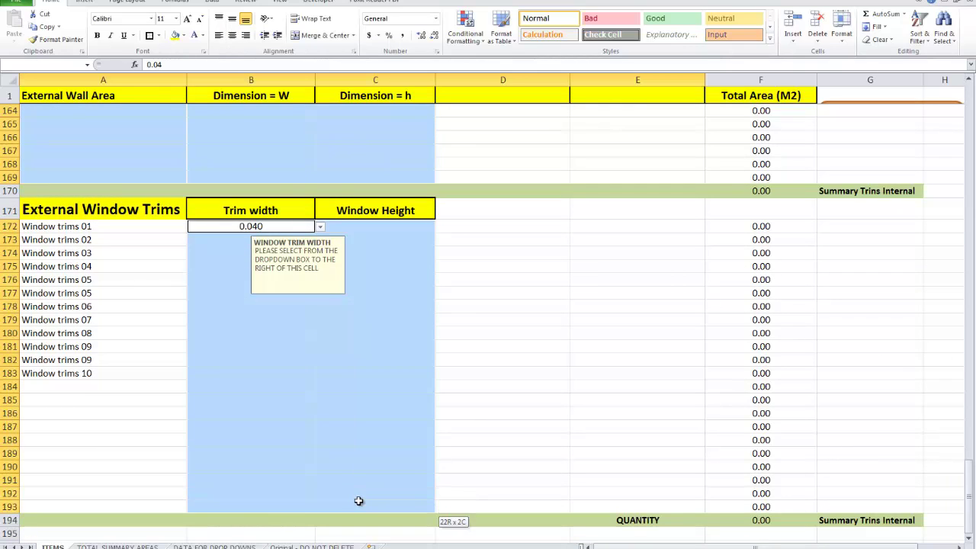
{"action": "left_click_drag", "start_coordinate": [46, 389], "coordinate": [63, 503]}
{"action": "scroll", "coordinate": [366, 300], "scroll_direction": "down", "scroll_amount": 5}
{"action": "scroll", "coordinate": [366, 300], "scroll_direction": "up", "scroll_amount": 5}
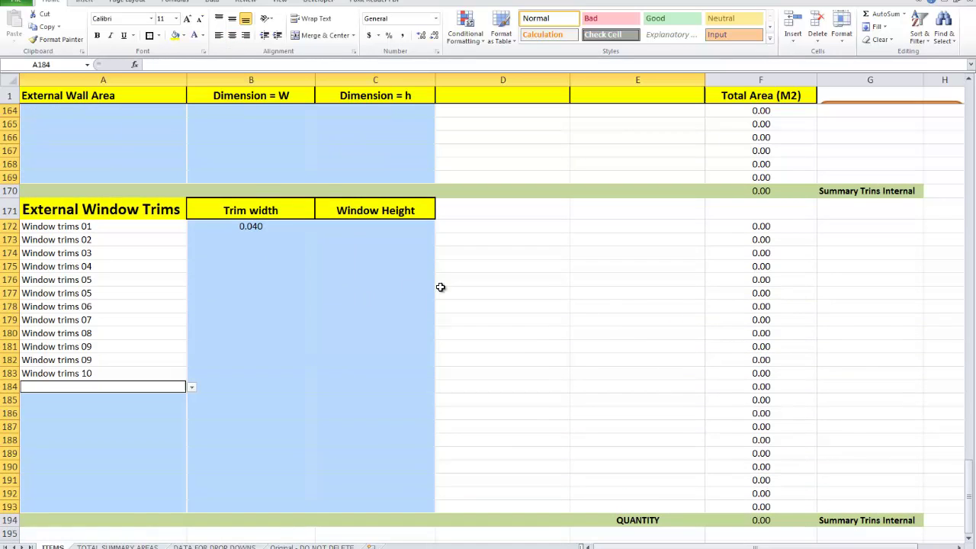
{"action": "scroll", "coordinate": [543, 257], "scroll_direction": "up", "scroll_amount": 19}
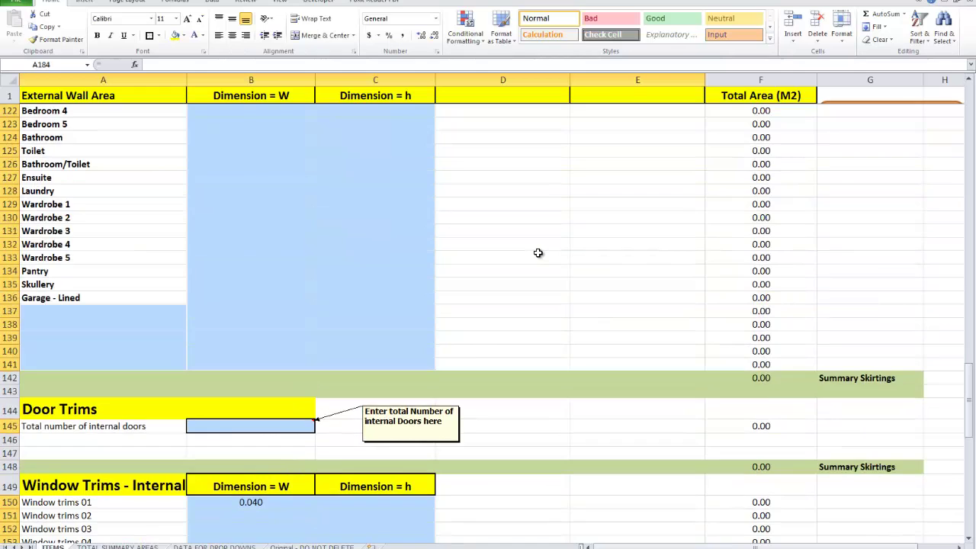
{"action": "scroll", "coordinate": [537, 252], "scroll_direction": "up", "scroll_amount": 6}
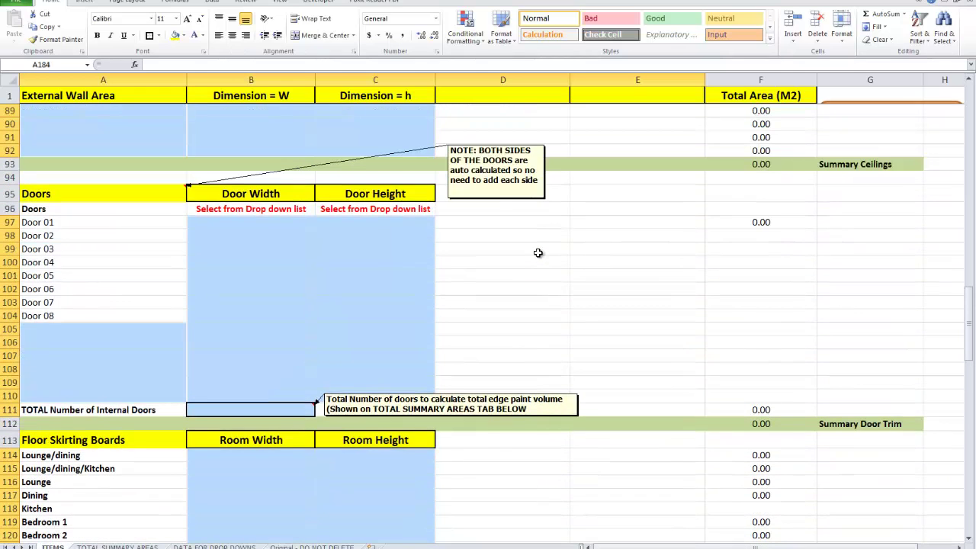
{"action": "scroll", "coordinate": [538, 252], "scroll_direction": "up", "scroll_amount": 6}
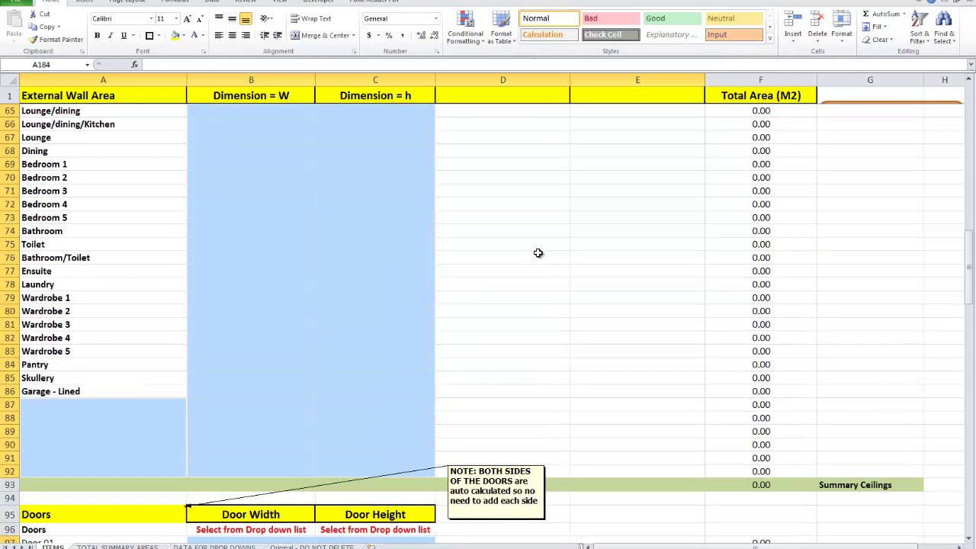
{"action": "scroll", "coordinate": [537, 253], "scroll_direction": "down", "scroll_amount": 3}
{"action": "scroll", "coordinate": [537, 253], "scroll_direction": "up", "scroll_amount": 12}
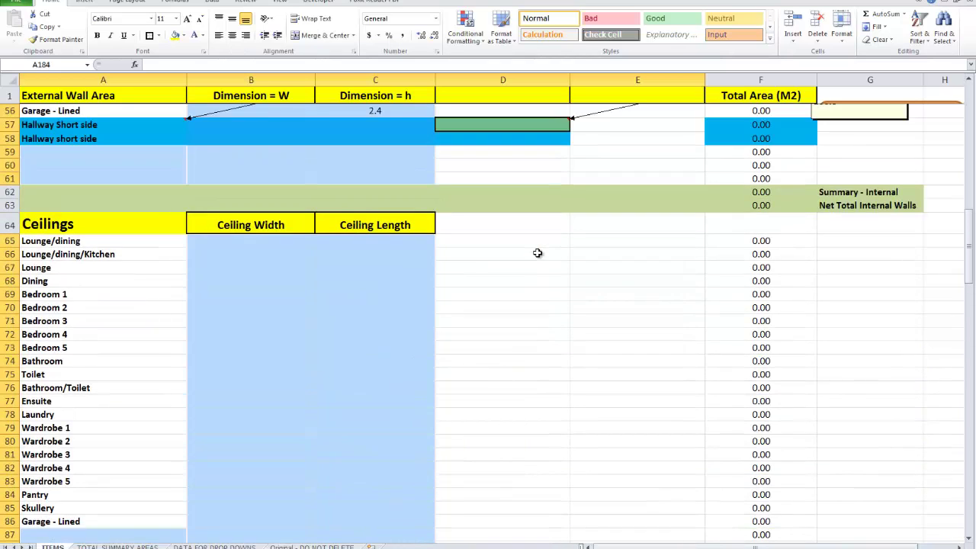
{"action": "scroll", "coordinate": [537, 252], "scroll_direction": "up", "scroll_amount": 2}
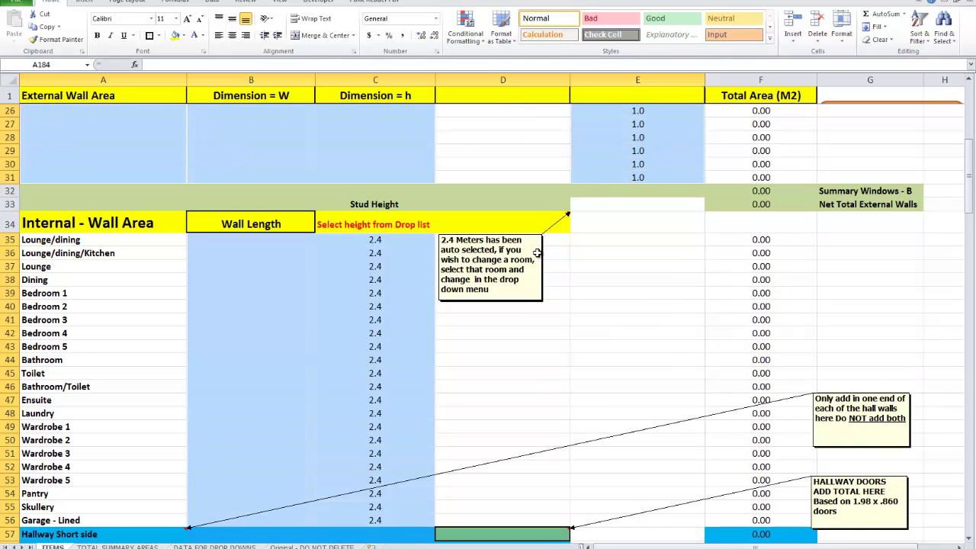
{"action": "scroll", "coordinate": [537, 253], "scroll_direction": "up", "scroll_amount": 8}
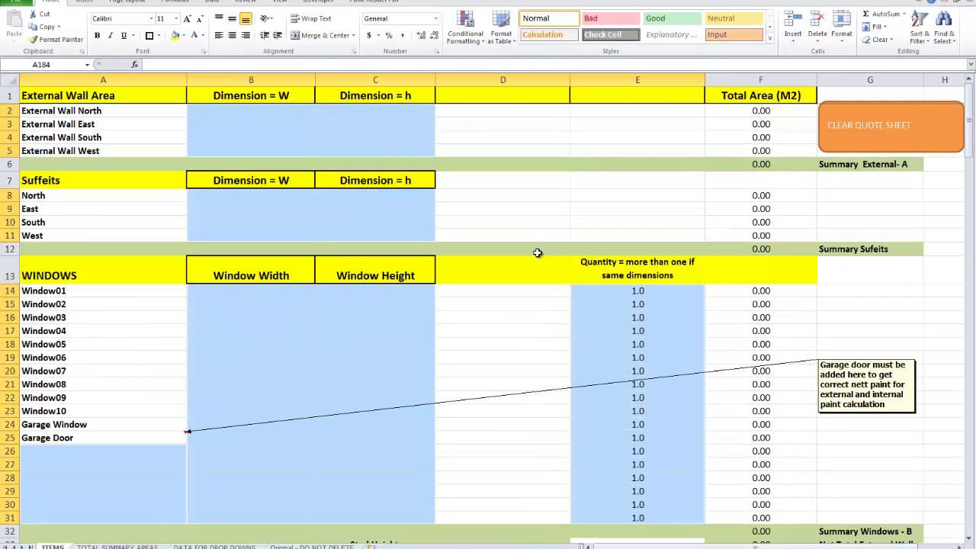
Clear Locked and Hidden on the Format Cells Protection tab for all selected input cells
{"action": "scroll", "coordinate": [537, 252], "scroll_direction": "down", "scroll_amount": 3}
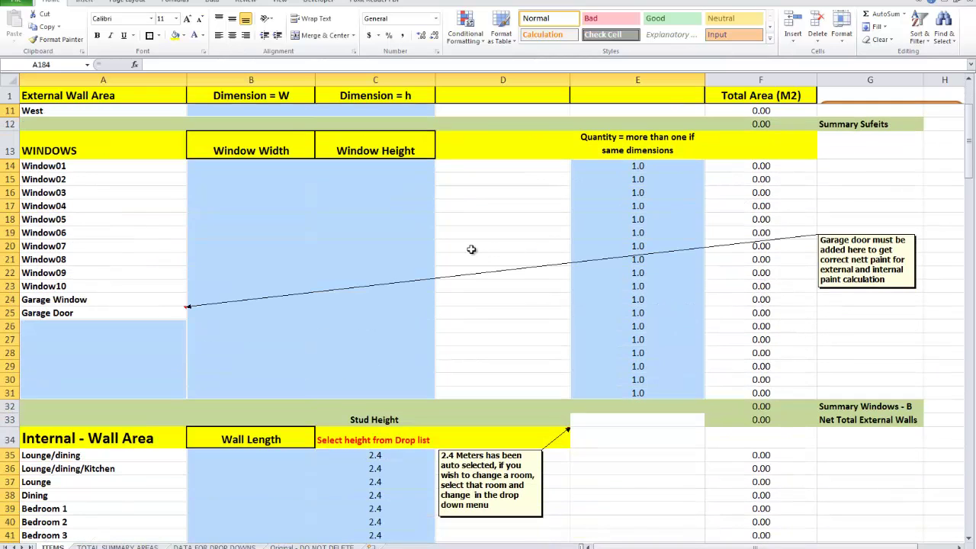
{"action": "right_click", "coordinate": [292, 234]}
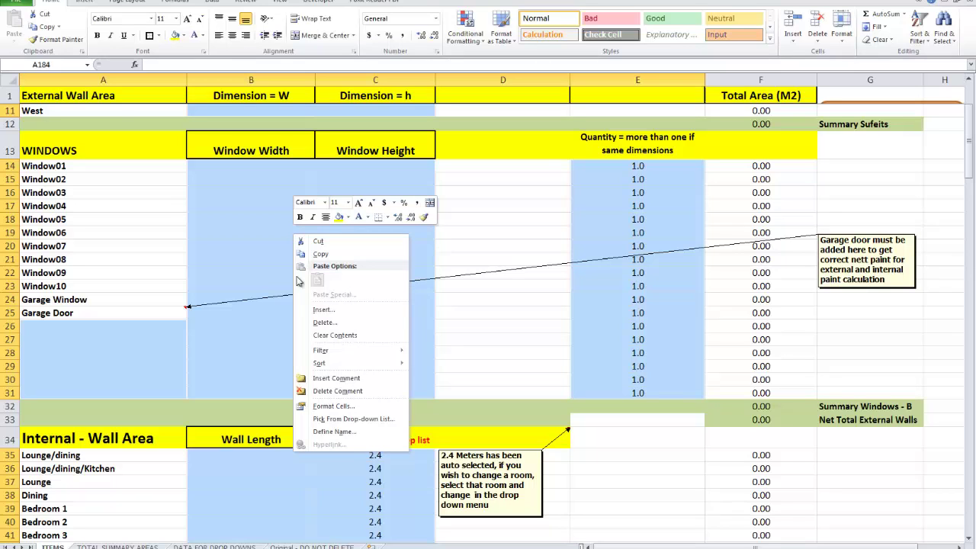
{"action": "left_click", "coordinate": [334, 406]}
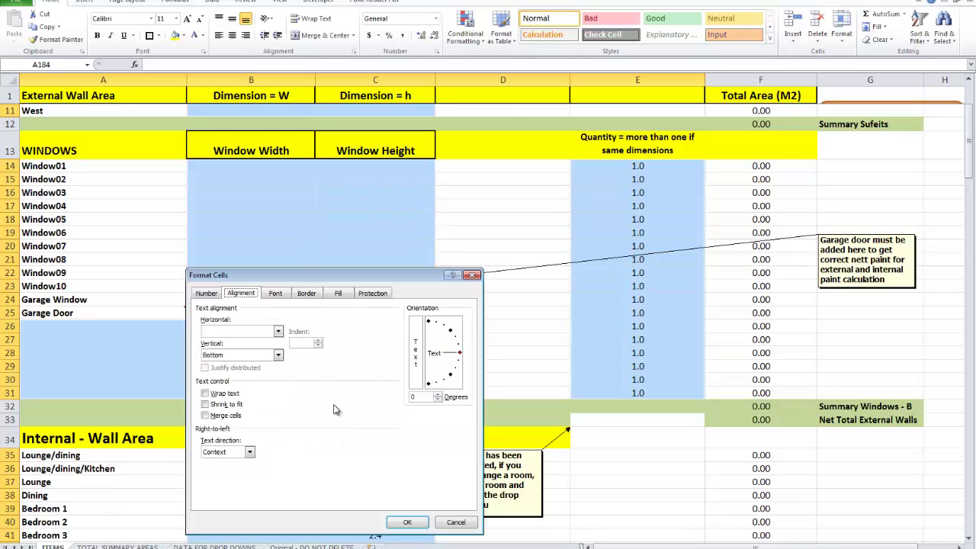
{"action": "left_click", "coordinate": [372, 294]}
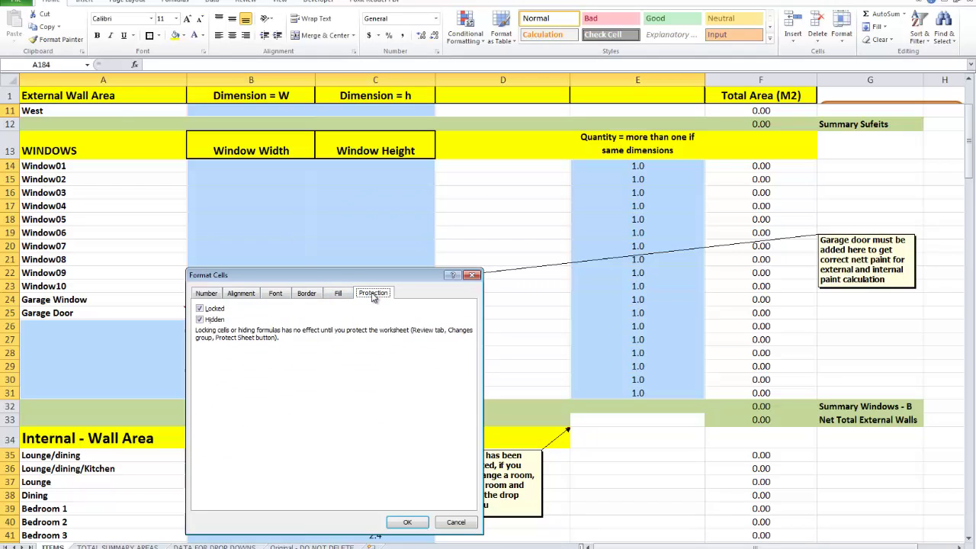
{"action": "left_click", "coordinate": [201, 319]}
{"action": "left_click", "coordinate": [201, 308]}
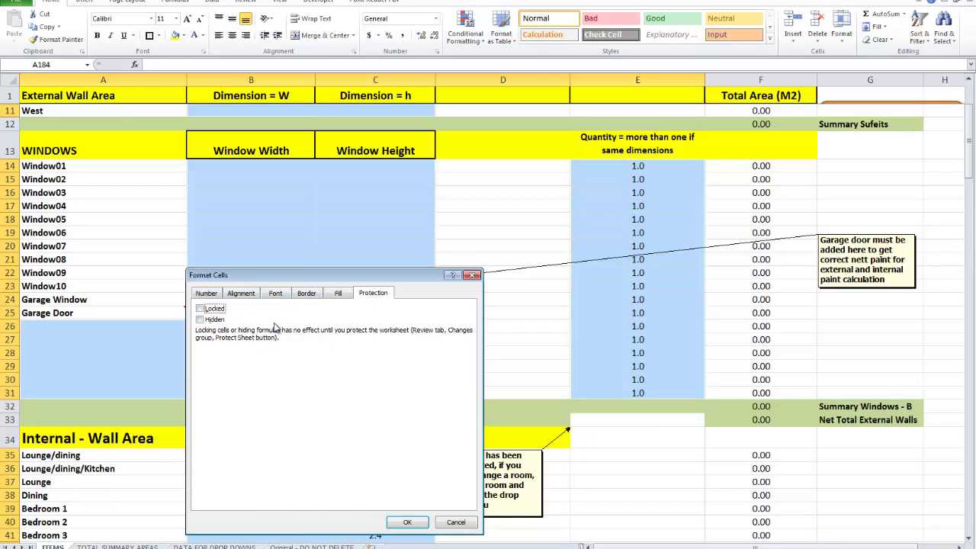
{"action": "left_click", "coordinate": [407, 522]}
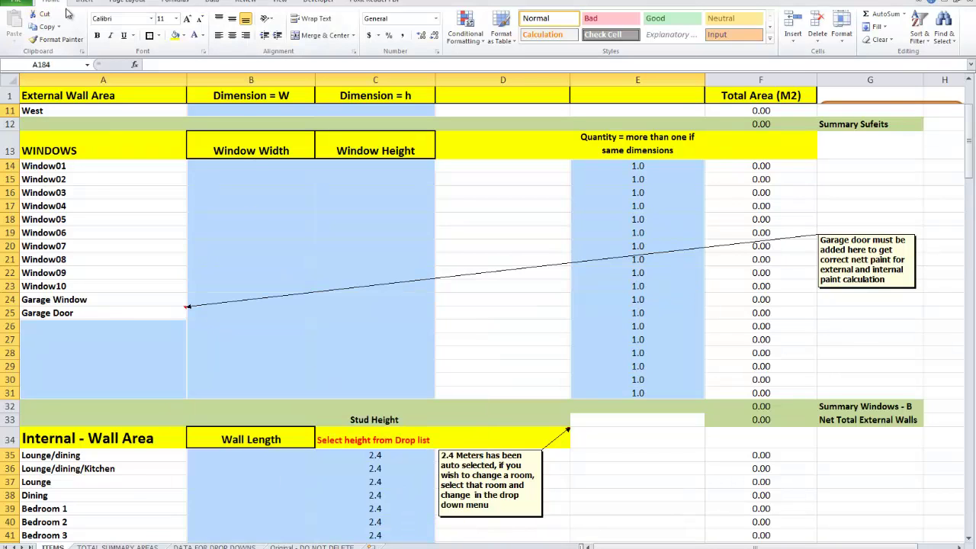
Start Protect Sheet from the Review tab, allowing only Select unlocked cells
{"action": "left_click", "coordinate": [242, 4]}
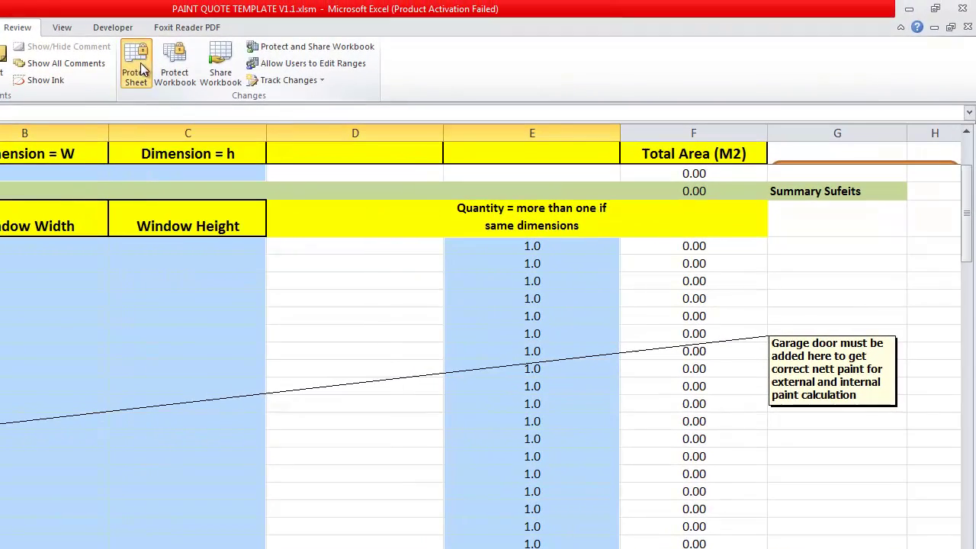
{"action": "left_click", "coordinate": [140, 69]}
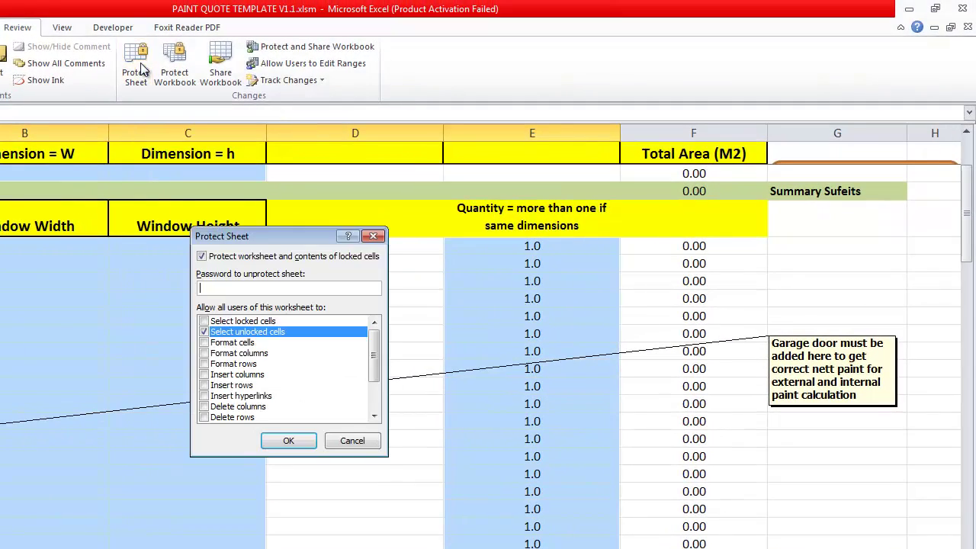
{"action": "left_click", "coordinate": [212, 321]}
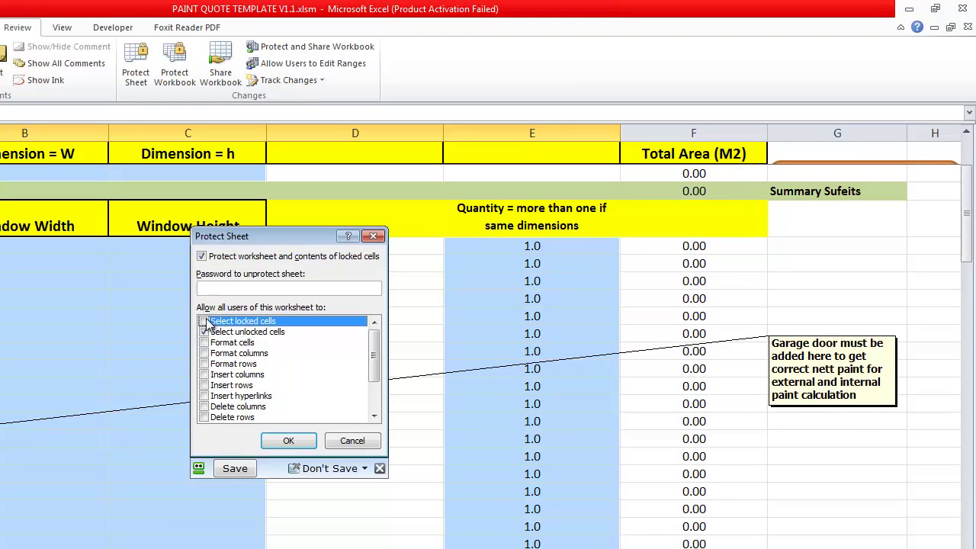
{"action": "left_click", "coordinate": [204, 321]}
{"action": "left_click", "coordinate": [203, 321]}
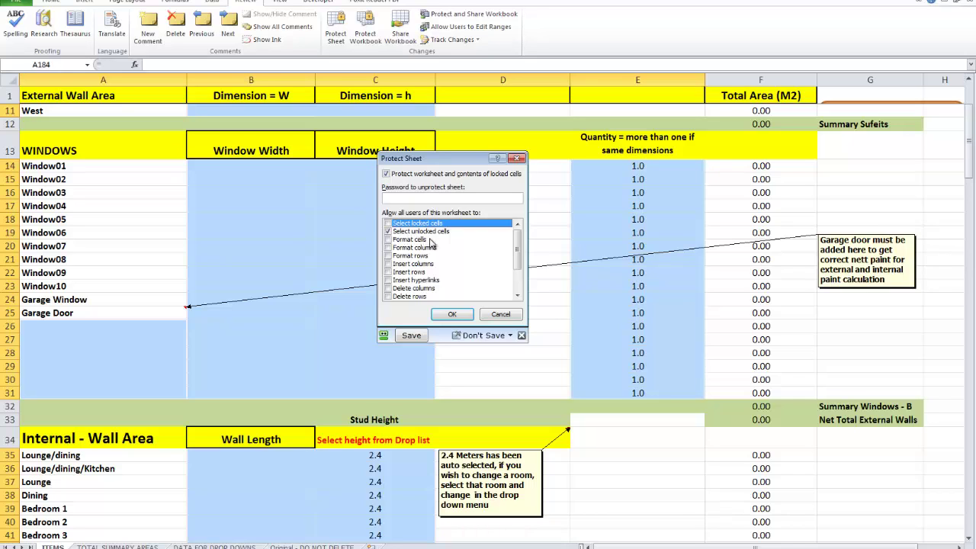
Confirm sheet protection and test selecting window, soffit and External Wall East input cells
{"action": "left_click", "coordinate": [450, 315]}
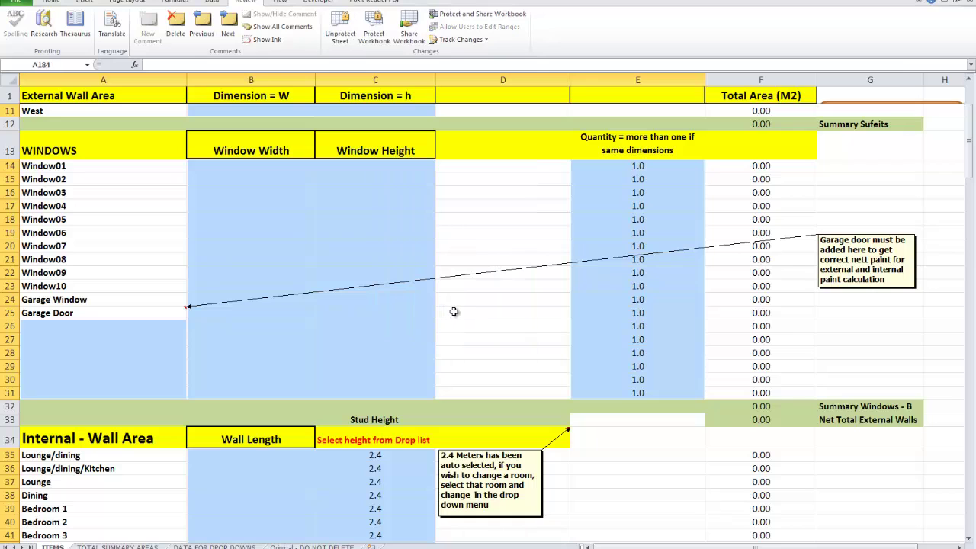
{"action": "left_click", "coordinate": [392, 261]}
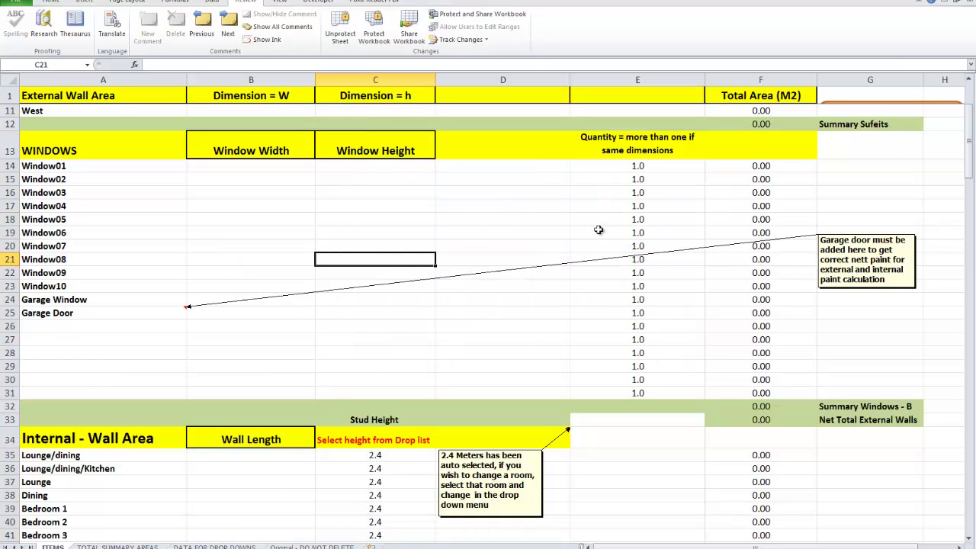
{"action": "left_click", "coordinate": [638, 232]}
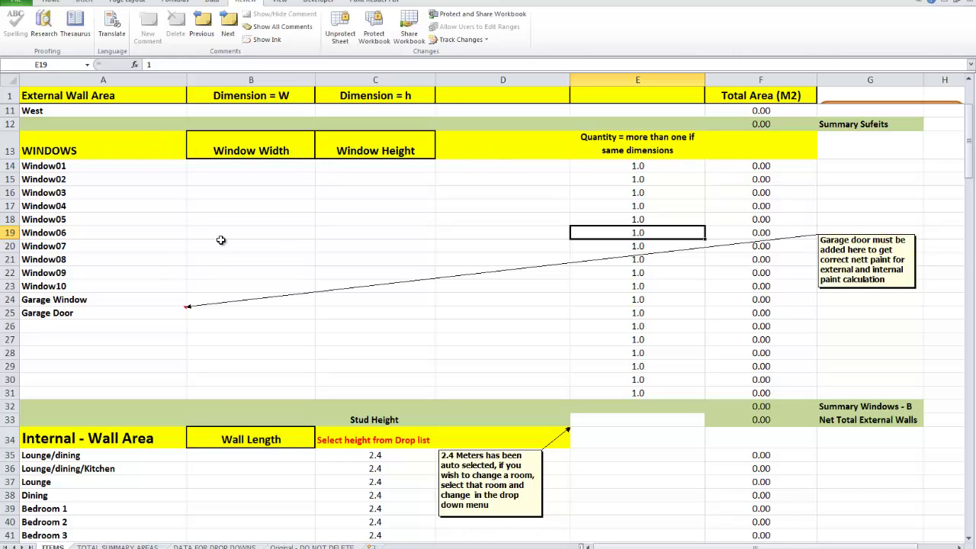
{"action": "left_click", "coordinate": [236, 221]}
{"action": "scroll", "coordinate": [241, 221], "scroll_direction": "up", "scroll_amount": 3}
{"action": "left_click", "coordinate": [246, 221]}
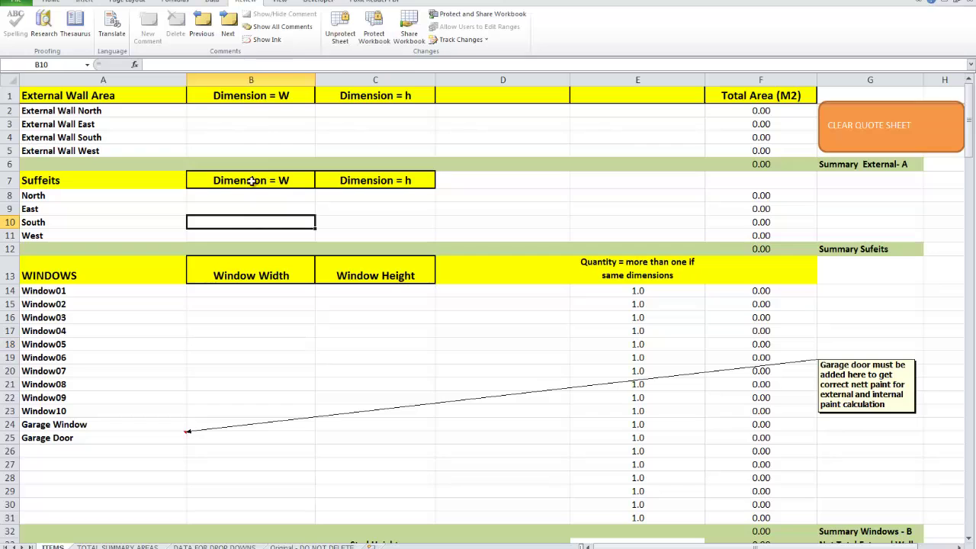
{"action": "left_click", "coordinate": [275, 126]}
{"action": "left_click", "coordinate": [355, 130]}
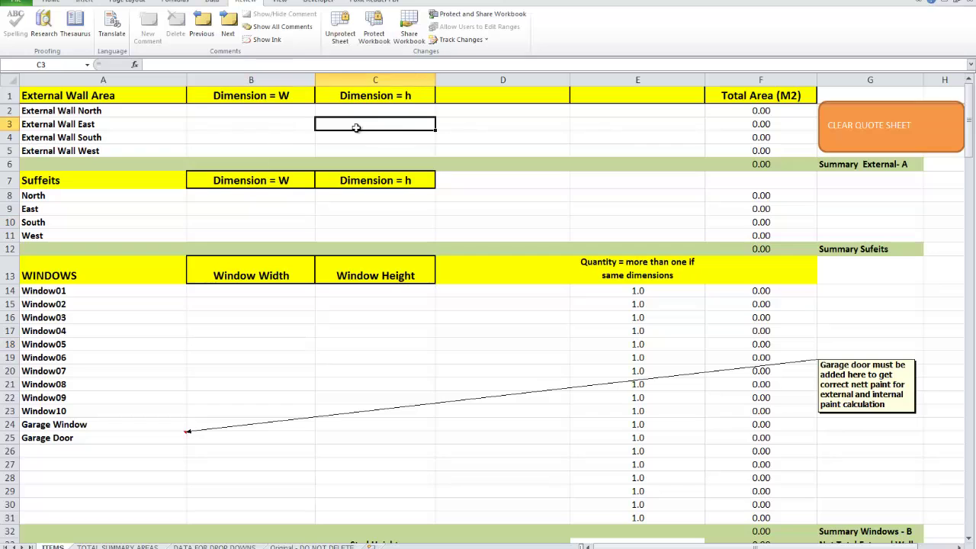
Enter a 4 × 6 External Wall South, then clear the quote sheet and end the run-time error
{"action": "left_click", "coordinate": [256, 133]}
{"action": "type", "text": "4"}
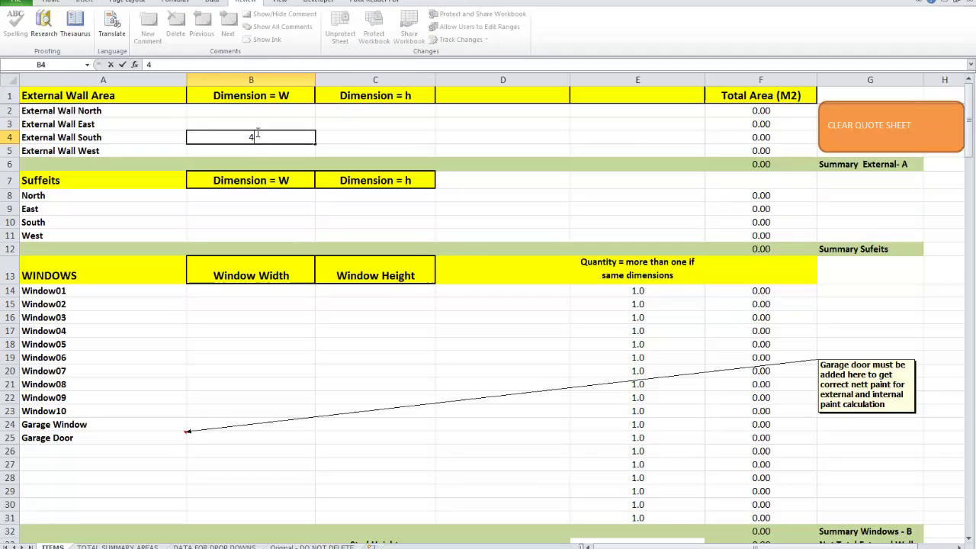
{"action": "key", "text": "Tab"}
{"action": "type", "text": "6"}
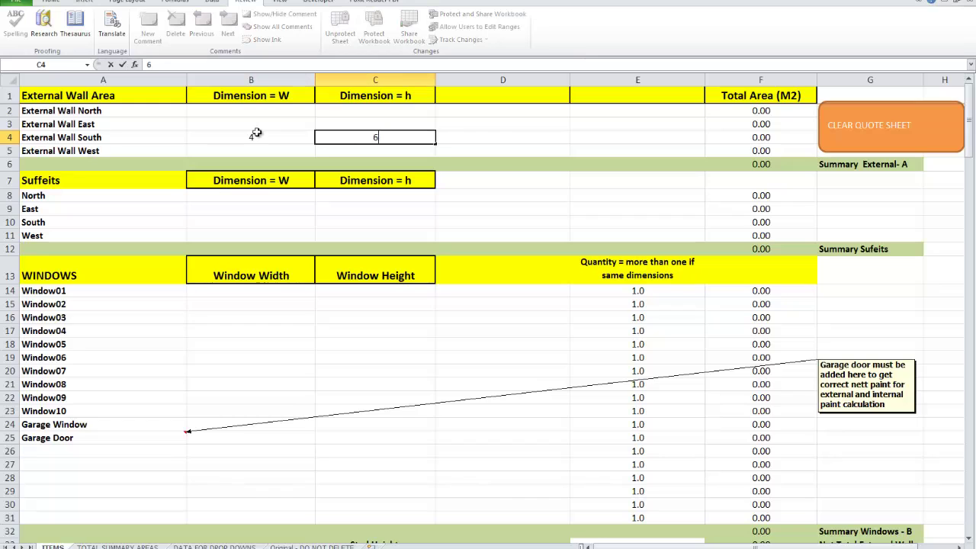
{"action": "key", "text": "Return"}
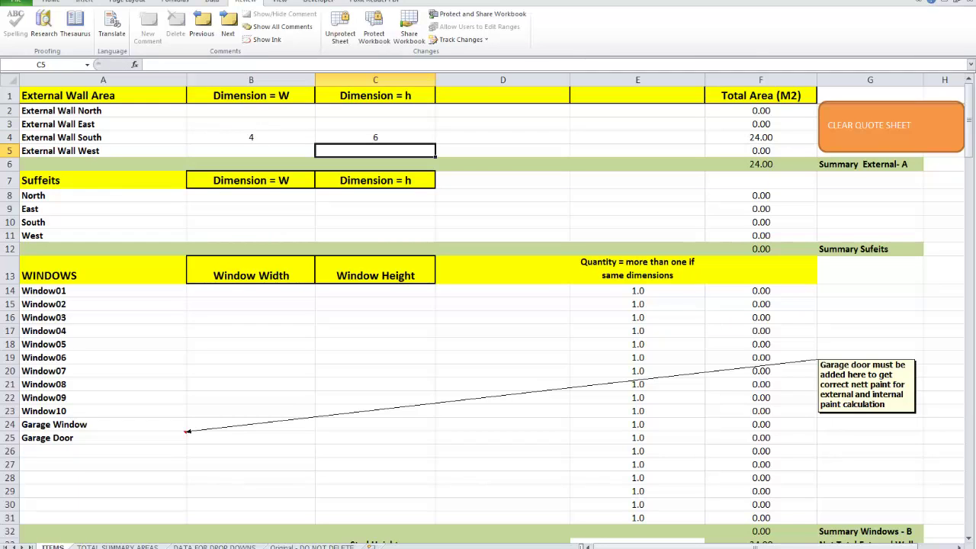
{"action": "left_click", "coordinate": [886, 131]}
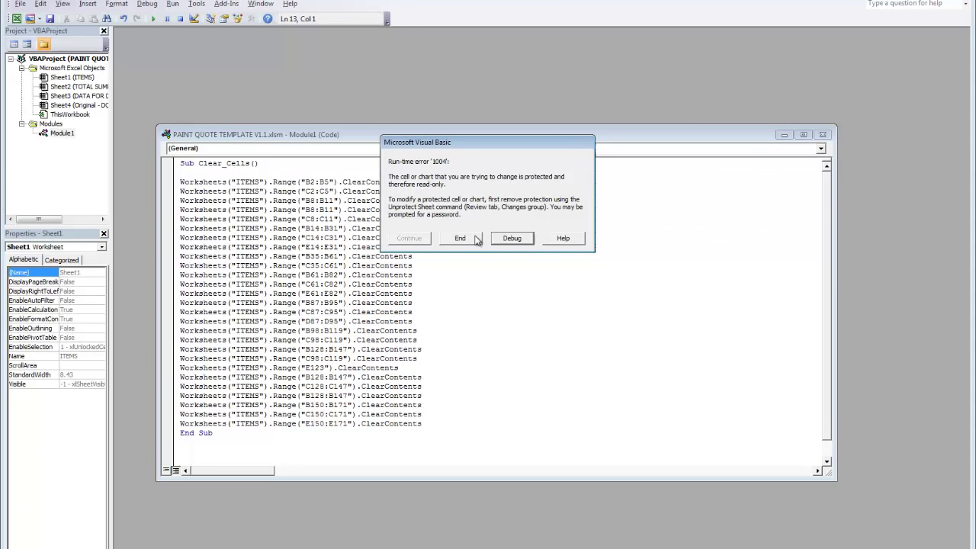
{"action": "left_click", "coordinate": [460, 239]}
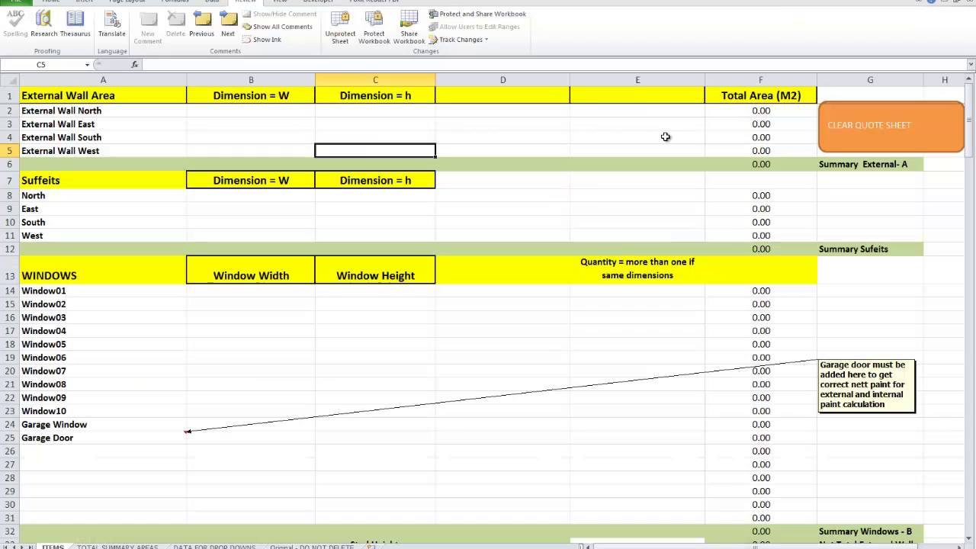
Set the hallway doors total D57 to 5
{"action": "scroll", "coordinate": [564, 222], "scroll_direction": "down", "scroll_amount": 2}
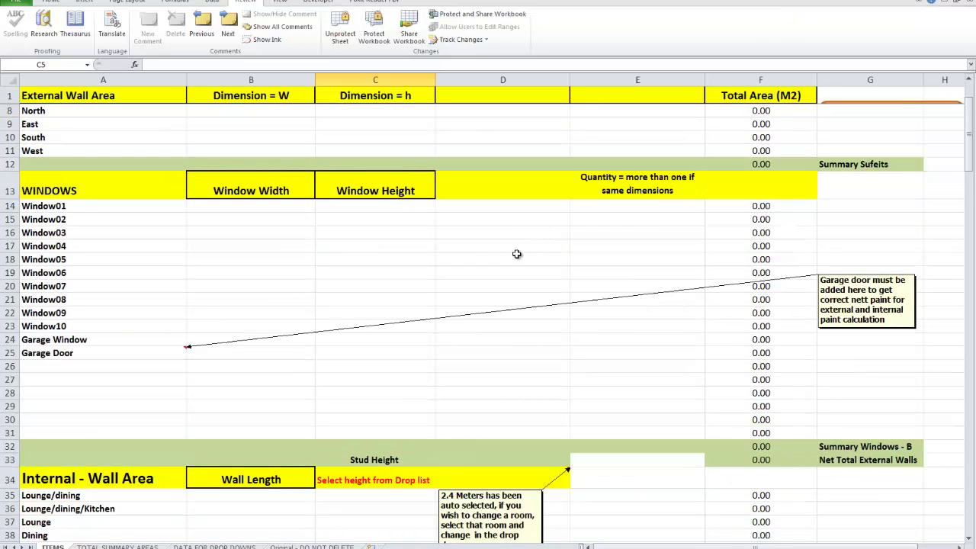
{"action": "scroll", "coordinate": [517, 254], "scroll_direction": "down", "scroll_amount": 14}
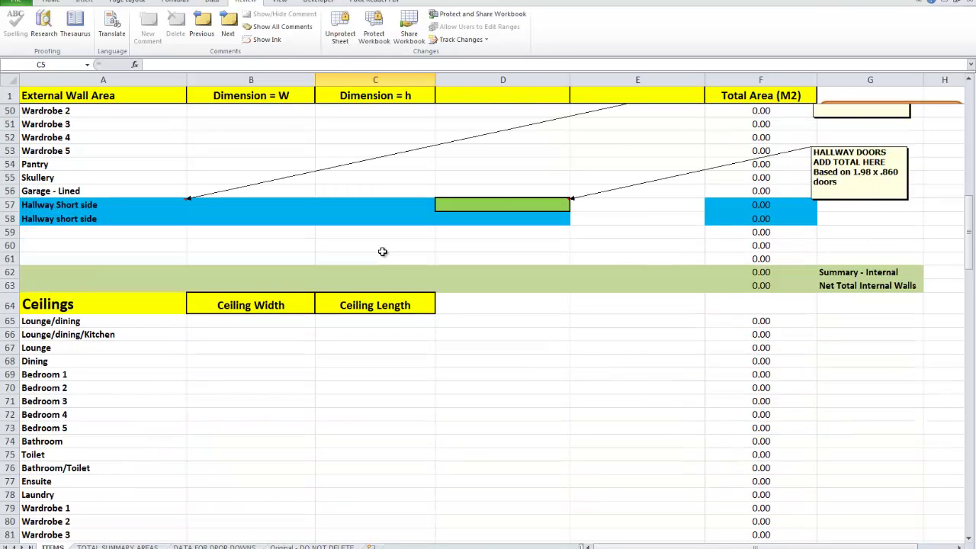
{"action": "left_click", "coordinate": [508, 206]}
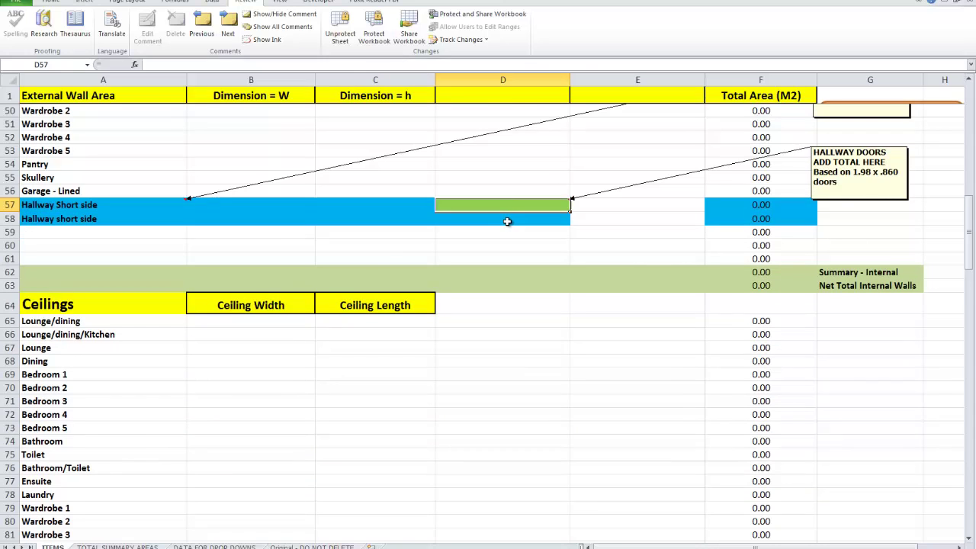
{"action": "type", "text": "5"}
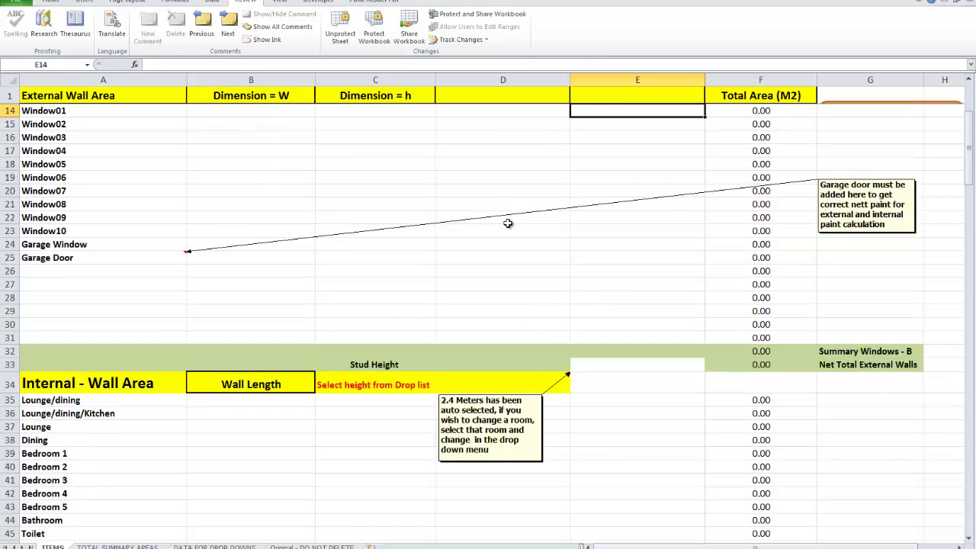
Choose kitchen from the extra-room drop-down in A87
{"action": "scroll", "coordinate": [507, 222], "scroll_direction": "up", "scroll_amount": 4}
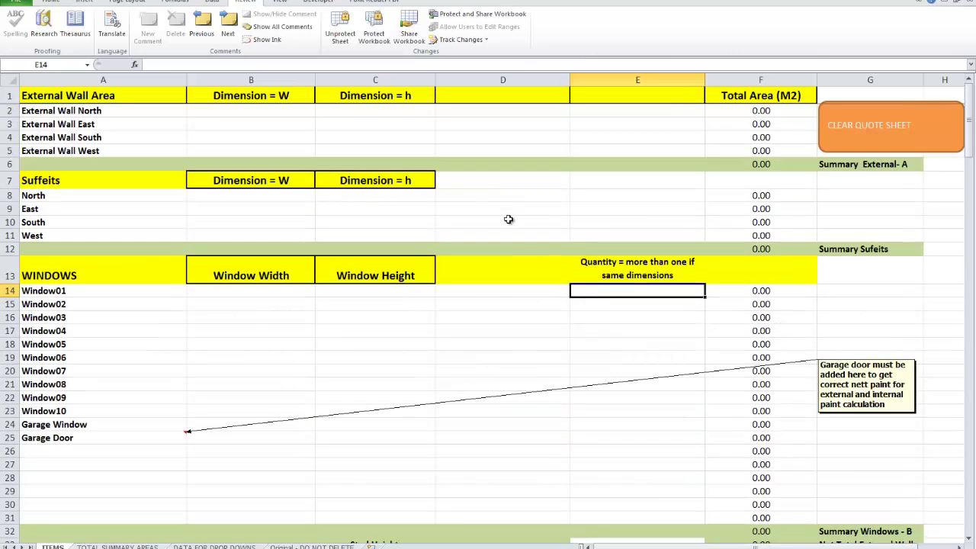
{"action": "scroll", "coordinate": [512, 217], "scroll_direction": "down", "scroll_amount": 15}
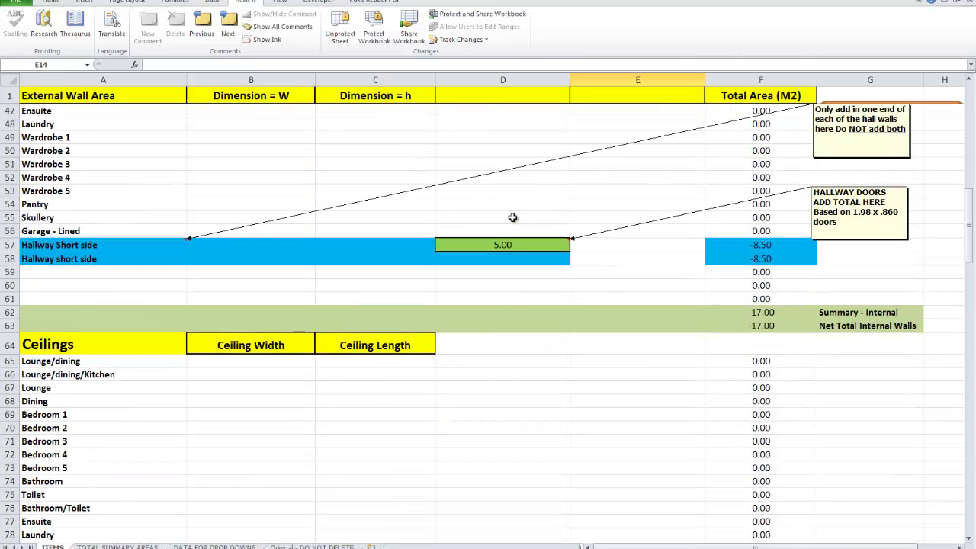
{"action": "scroll", "coordinate": [512, 217], "scroll_direction": "down", "scroll_amount": 8}
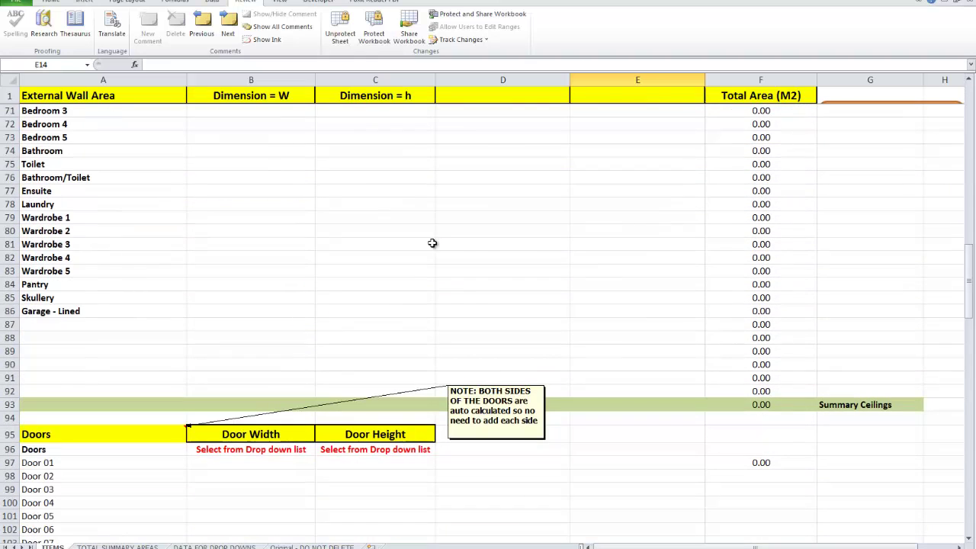
{"action": "left_click", "coordinate": [416, 243]}
{"action": "left_click", "coordinate": [283, 244]}
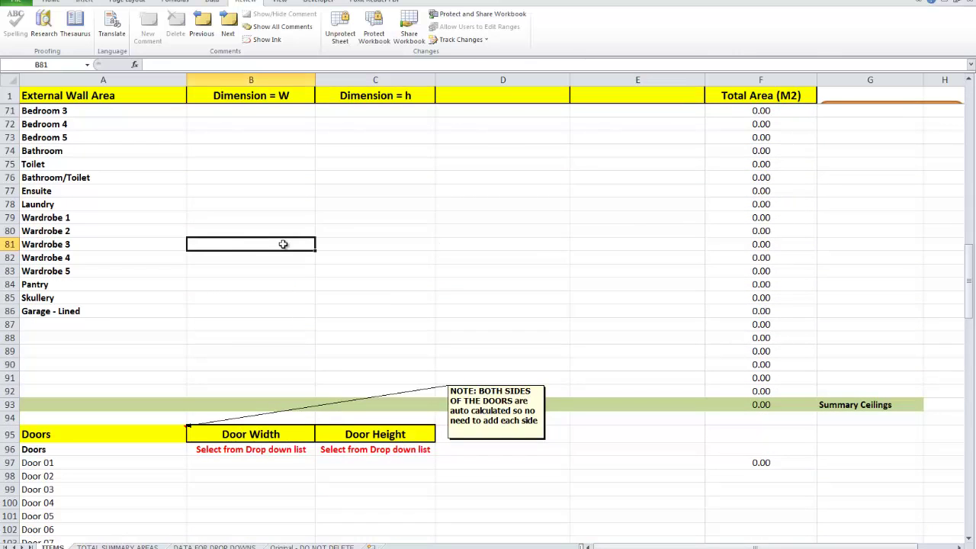
{"action": "left_click", "coordinate": [154, 325]}
{"action": "left_click", "coordinate": [190, 326]}
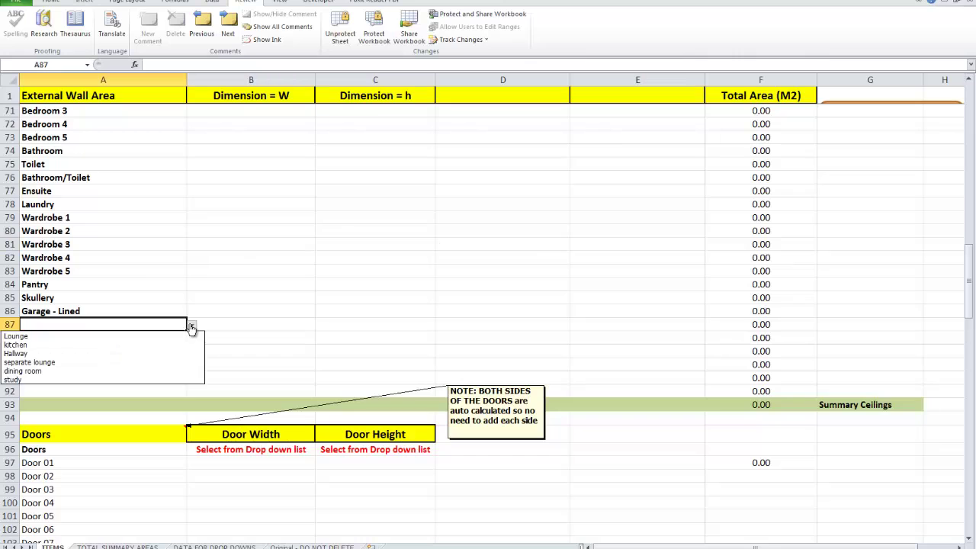
{"action": "left_click", "coordinate": [150, 344]}
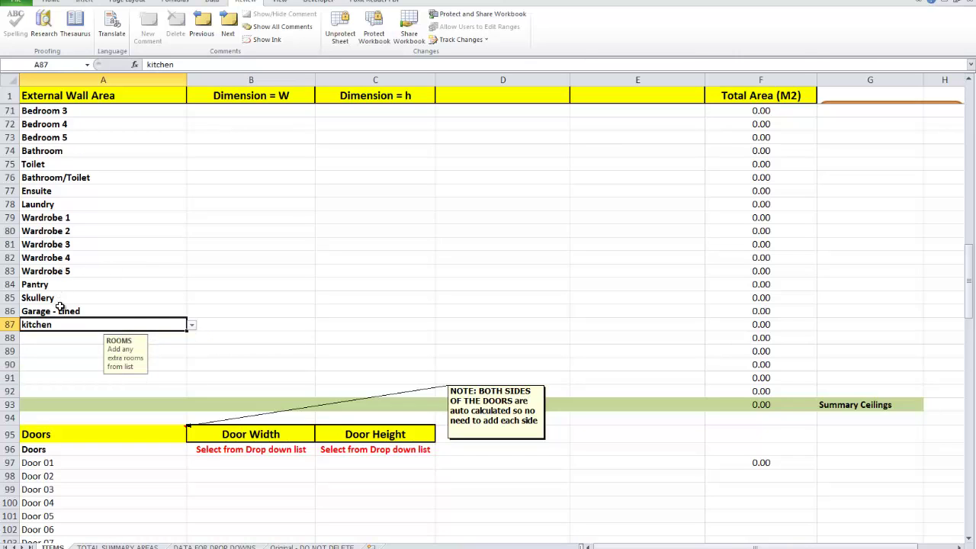
{"action": "scroll", "coordinate": [65, 298], "scroll_direction": "down", "scroll_amount": 4}
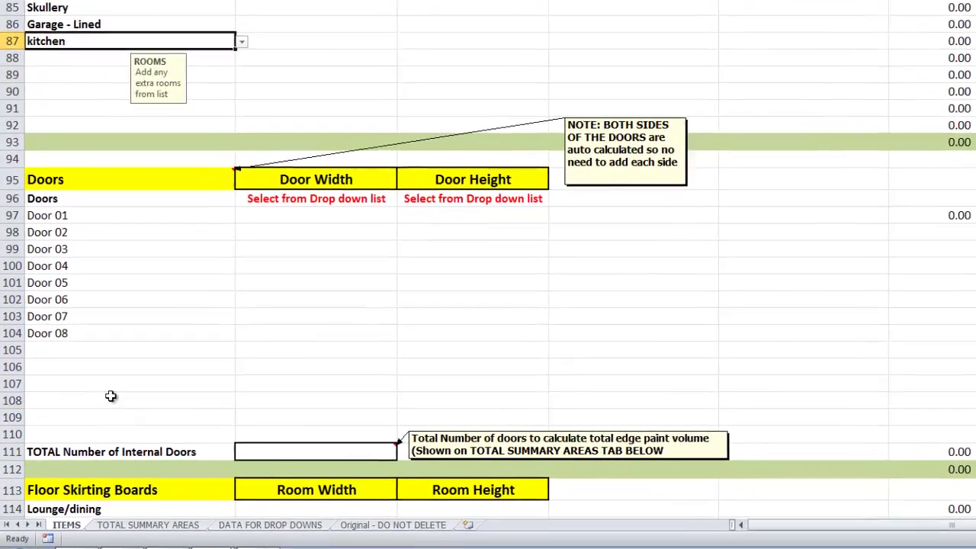
Add Door 10 to row A105 from the extra-door drop-down
{"action": "left_click", "coordinate": [111, 396]}
{"action": "left_click", "coordinate": [126, 351]}
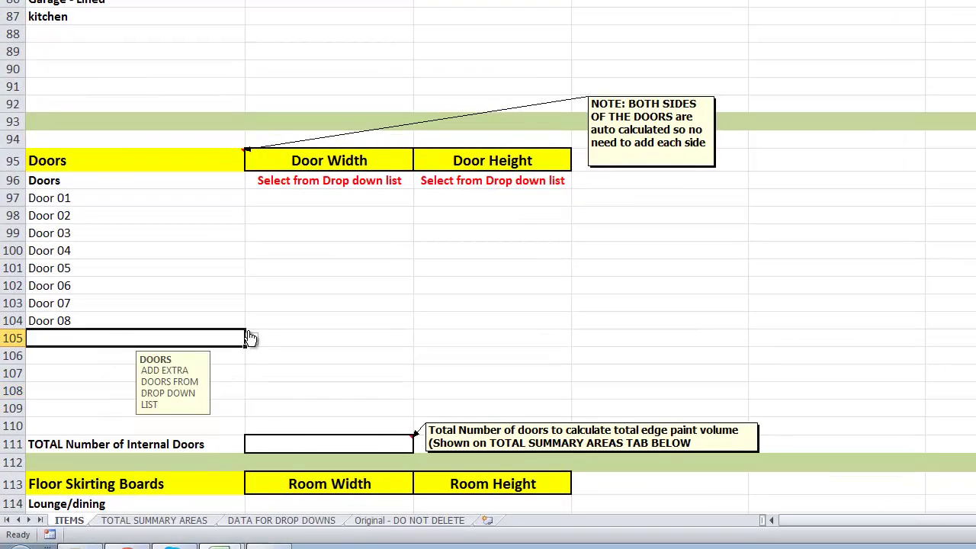
{"action": "left_click", "coordinate": [251, 338]}
{"action": "left_click", "coordinate": [214, 363]}
Set Door 01's width to 0.560 and height to 1.98 from their drop-downs
{"action": "left_click", "coordinate": [325, 249]}
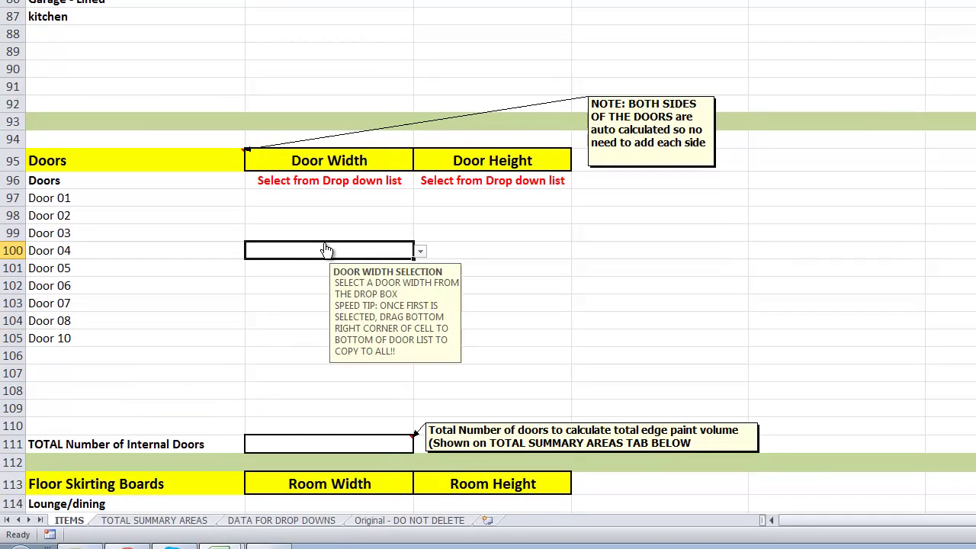
{"action": "left_click", "coordinate": [420, 252]}
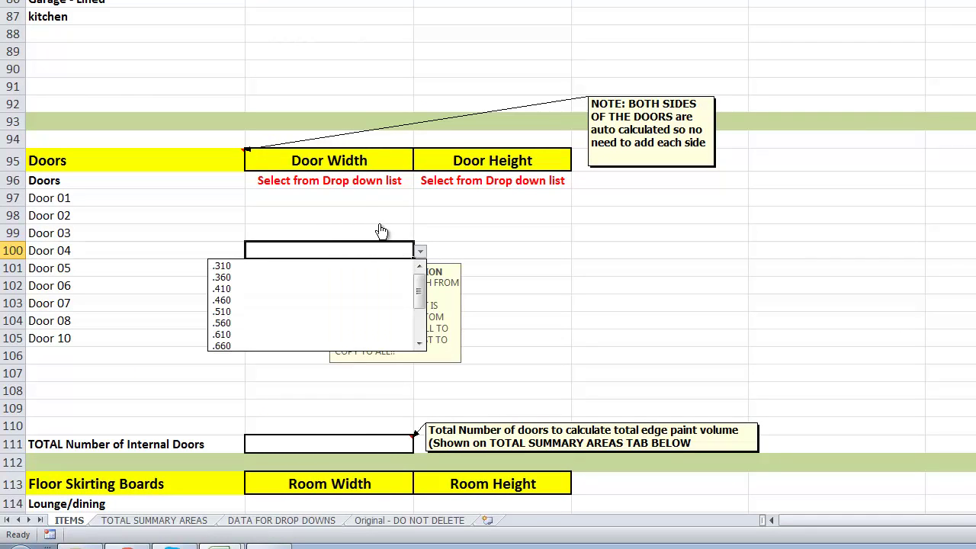
{"action": "left_click", "coordinate": [372, 200]}
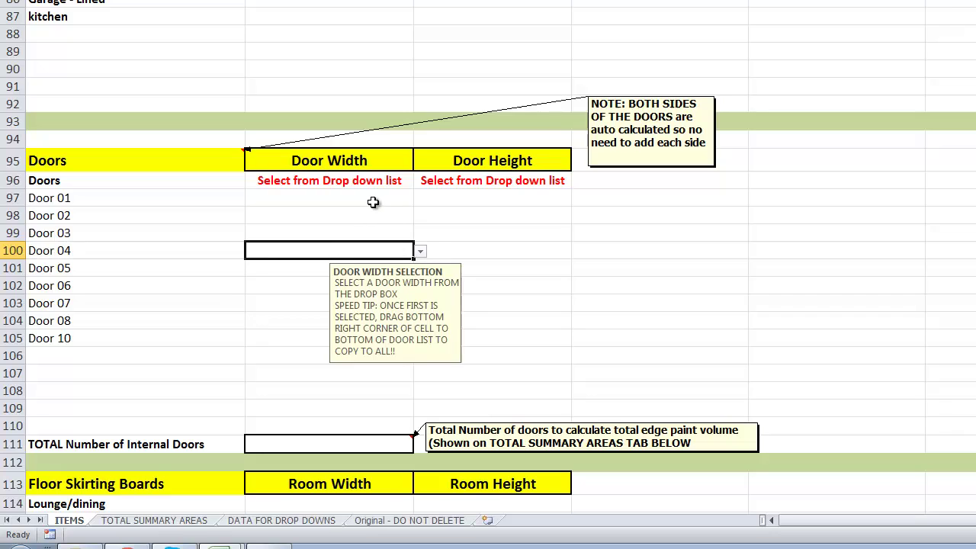
{"action": "left_click", "coordinate": [375, 199]}
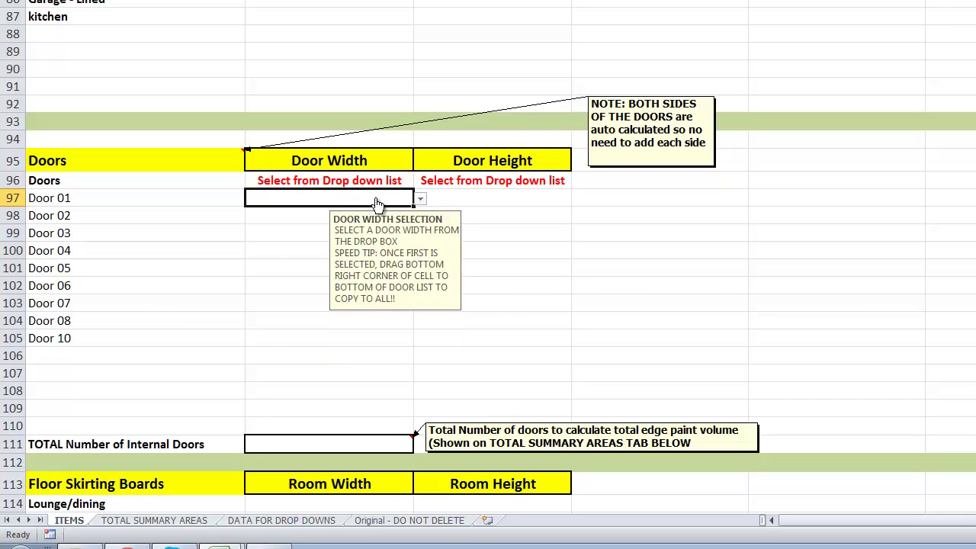
{"action": "left_click", "coordinate": [420, 199]}
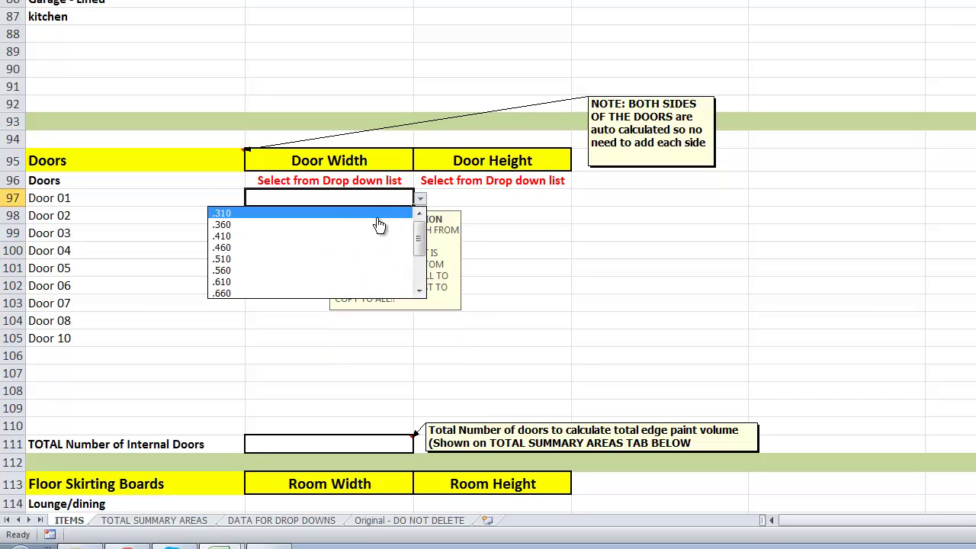
{"action": "left_click", "coordinate": [339, 270]}
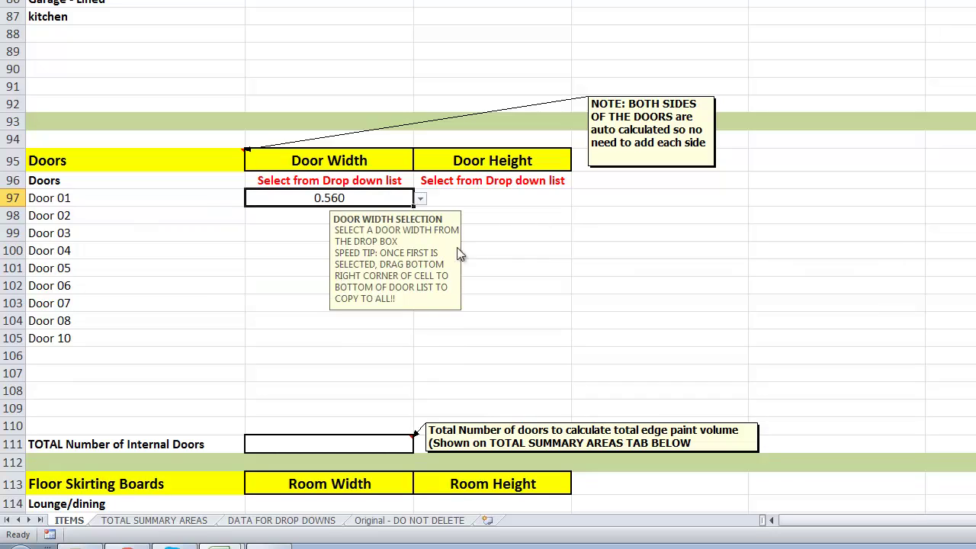
{"action": "left_click", "coordinate": [470, 200]}
{"action": "left_click", "coordinate": [577, 199]}
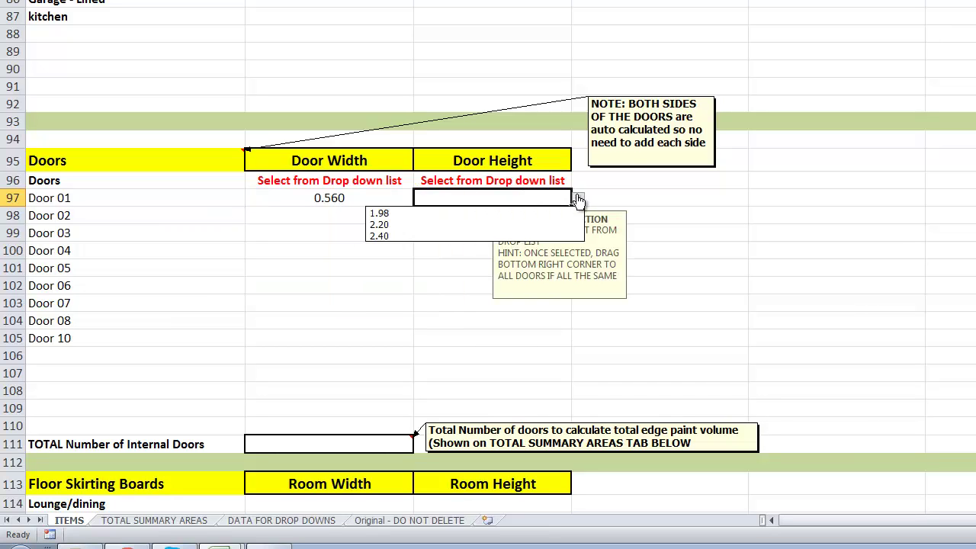
{"action": "left_click", "coordinate": [524, 213]}
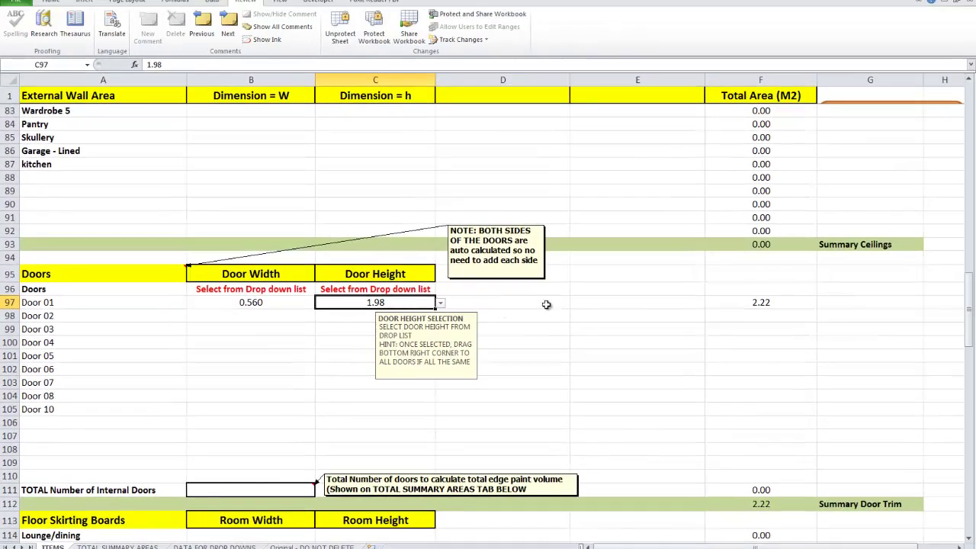
{"action": "scroll", "coordinate": [545, 304], "scroll_direction": "up", "scroll_amount": 20}
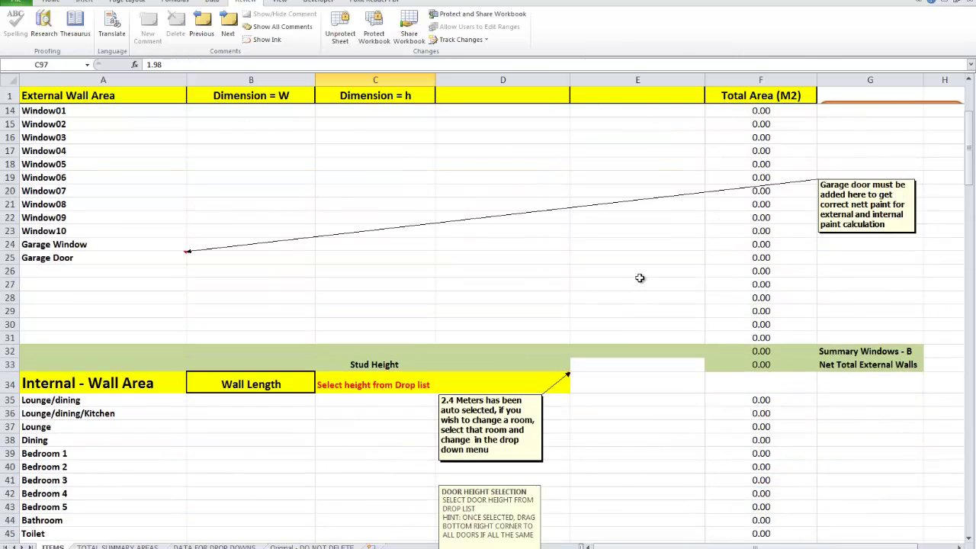
{"action": "scroll", "coordinate": [640, 277], "scroll_direction": "up", "scroll_amount": 4}
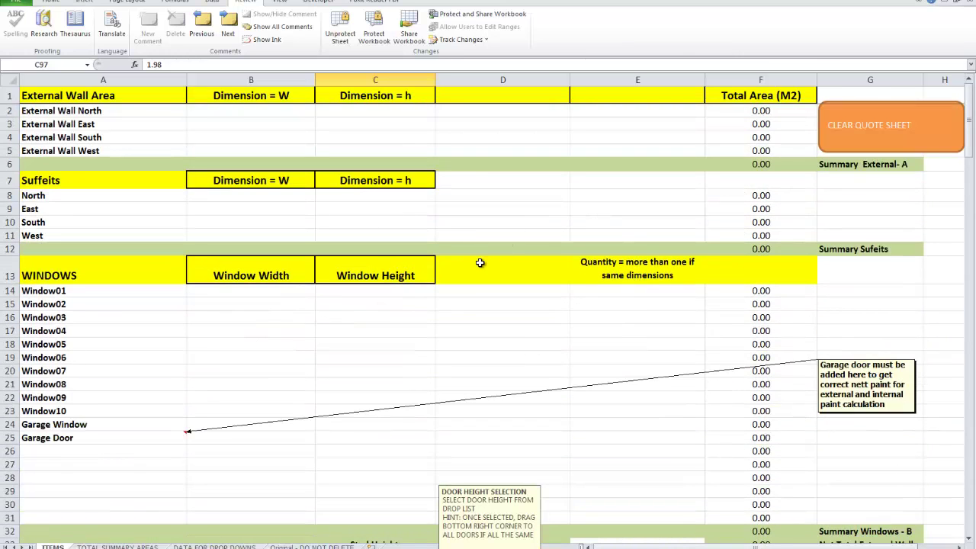